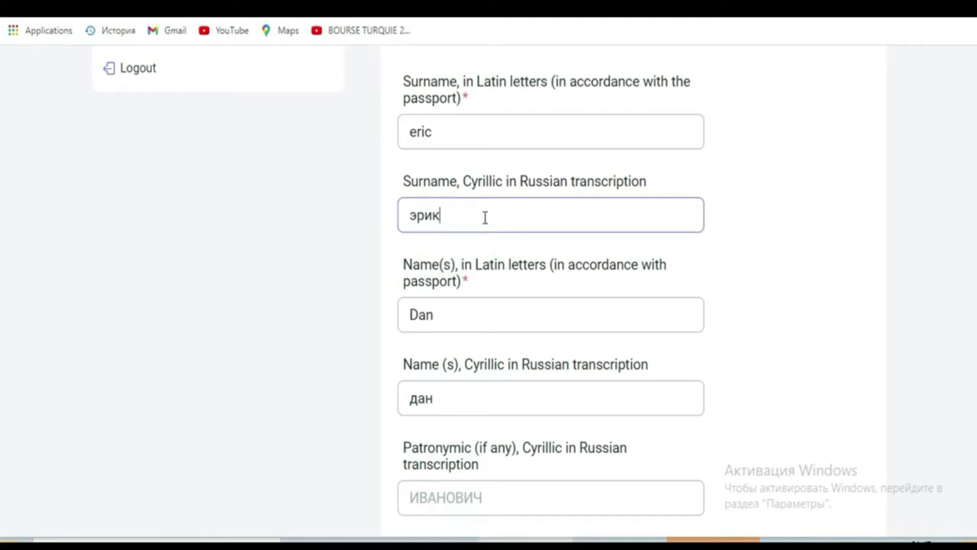
Finish the Cyrillic surname entry and move over to the Google Translate search
click(423, 160)
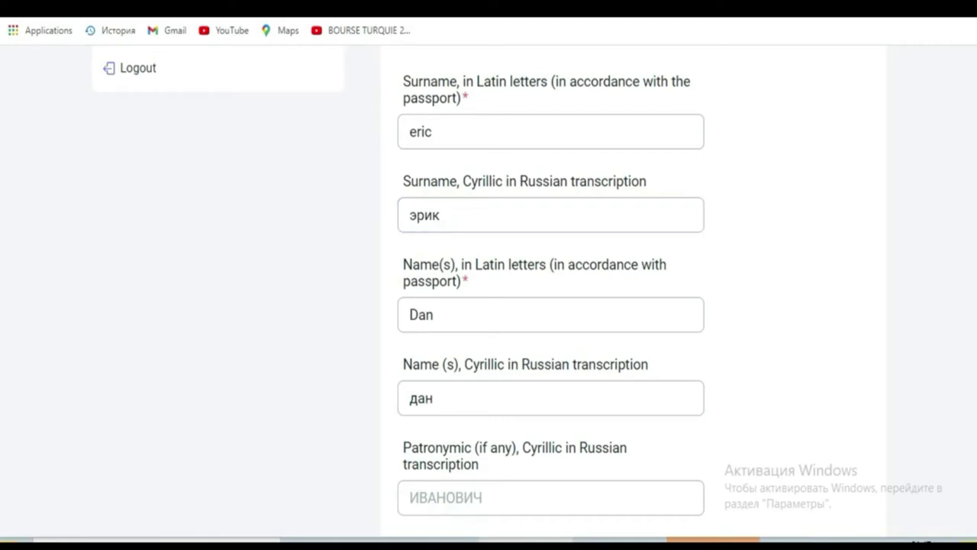
key(ctrl+Tab)
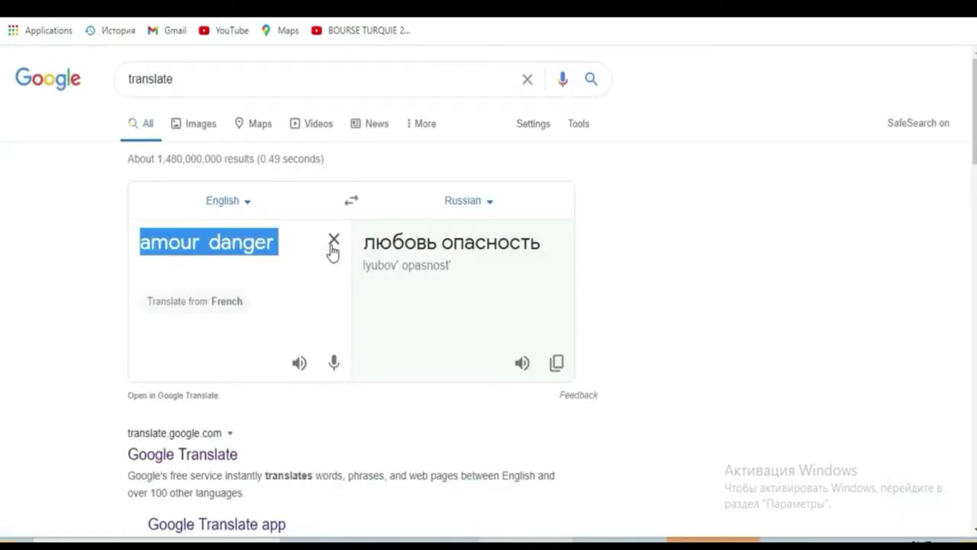
Translate the applicant's given name into Russian in Google's widget, select the result, and return
click(333, 241)
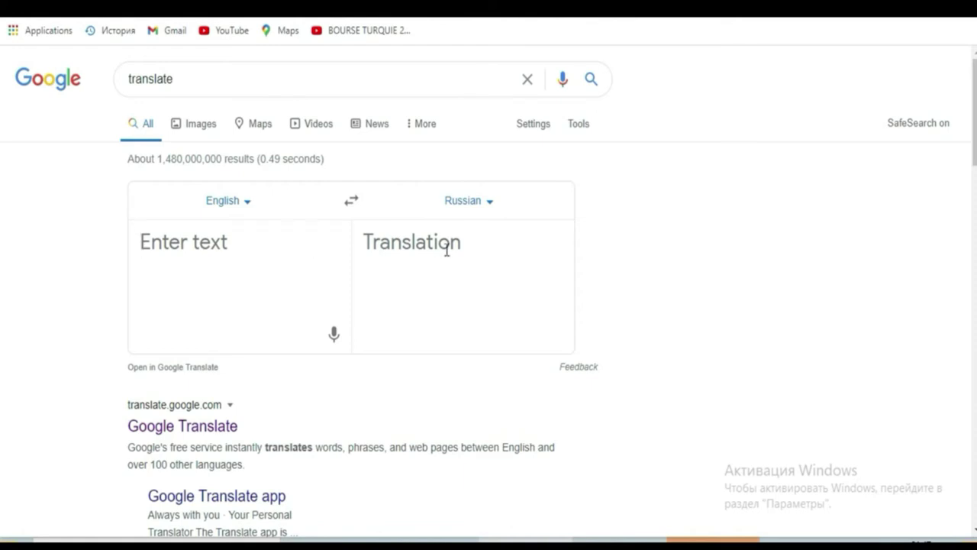
text(olivier)
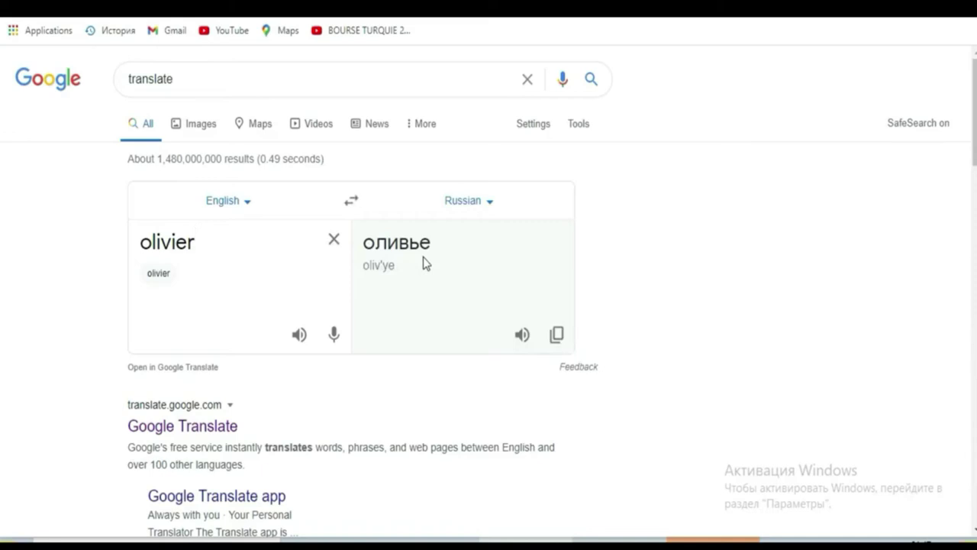
click(432, 243)
drag(432, 243, 390, 243)
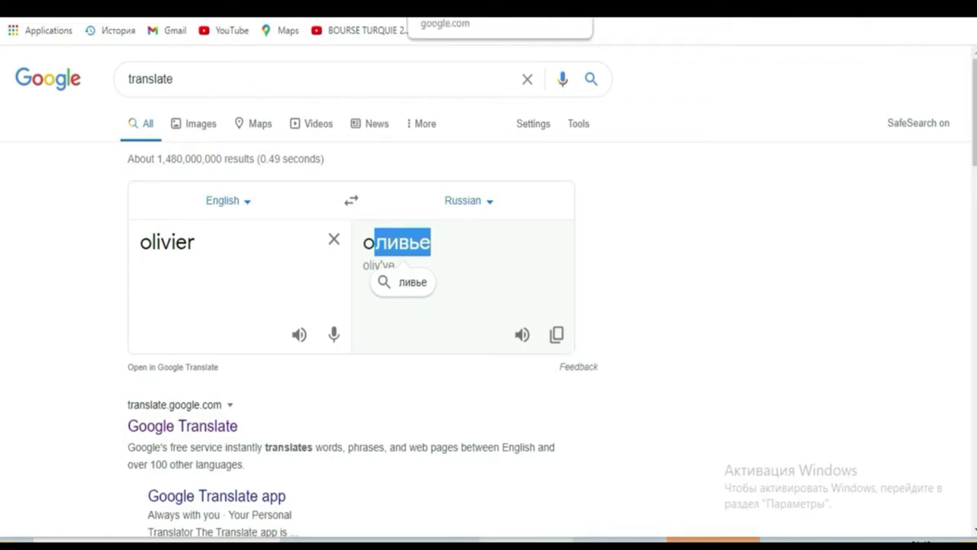
key(ctrl+Tab)
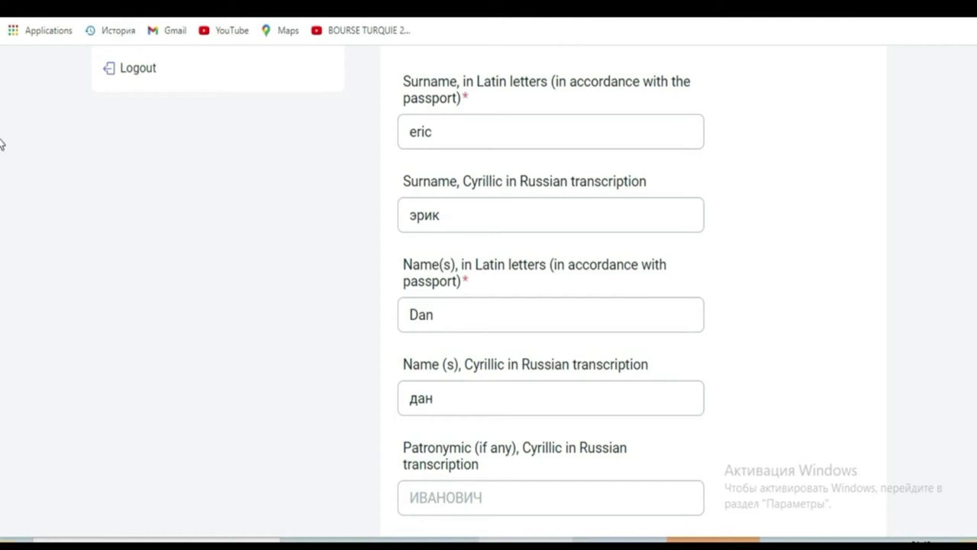
scroll(1, 156, down, 1)
scroll(1, 157, down, 1)
scroll(2, 164, up, 1)
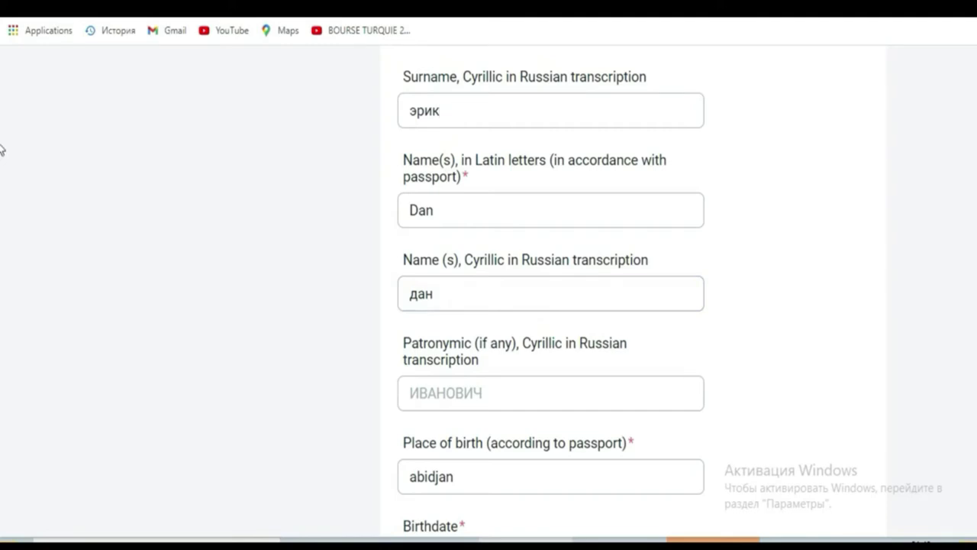
scroll(1, 149, down, 3)
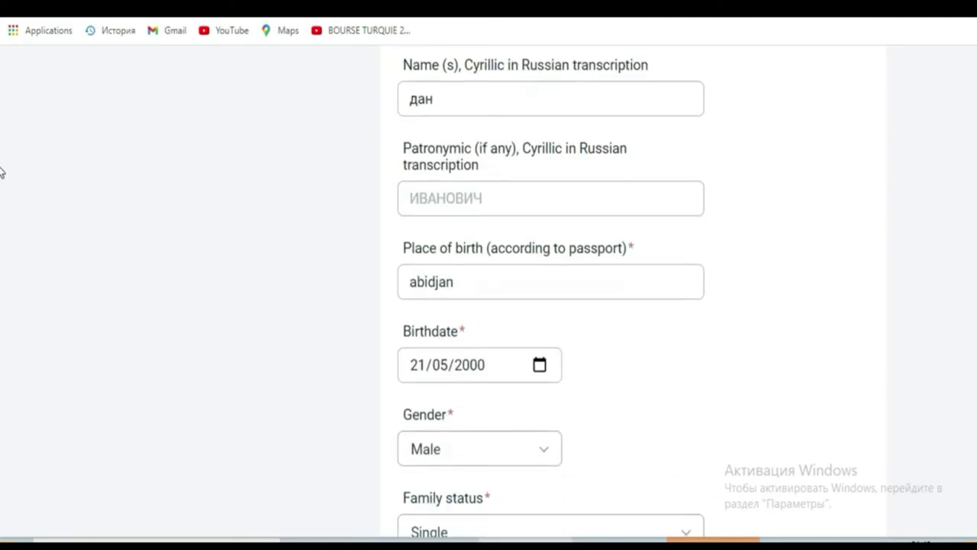
scroll(1, 173, down, 1)
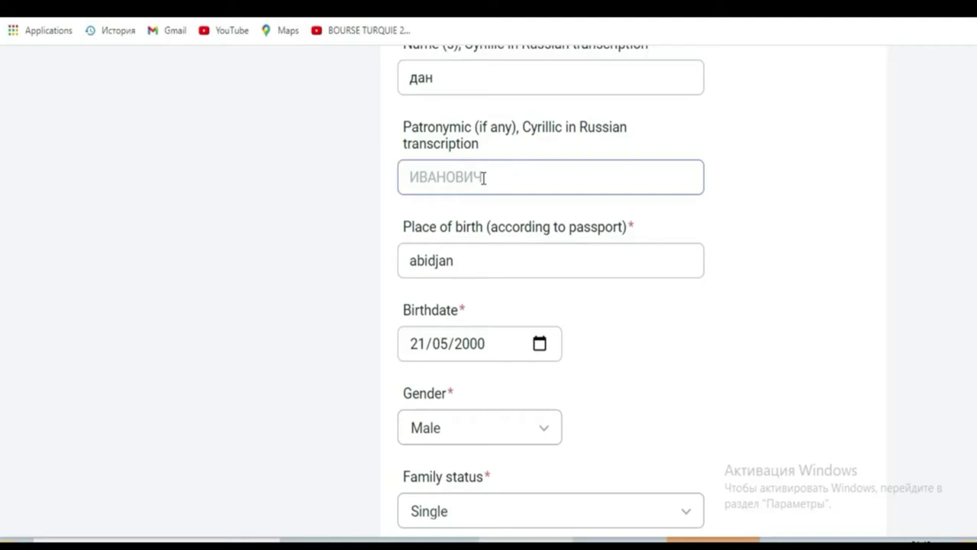
click(478, 252)
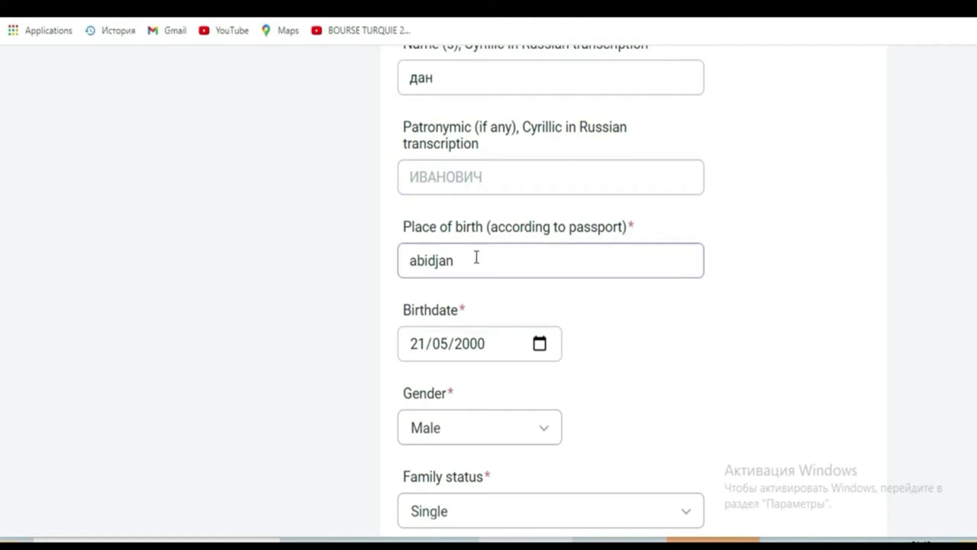
click(495, 223)
drag(492, 223, 626, 225)
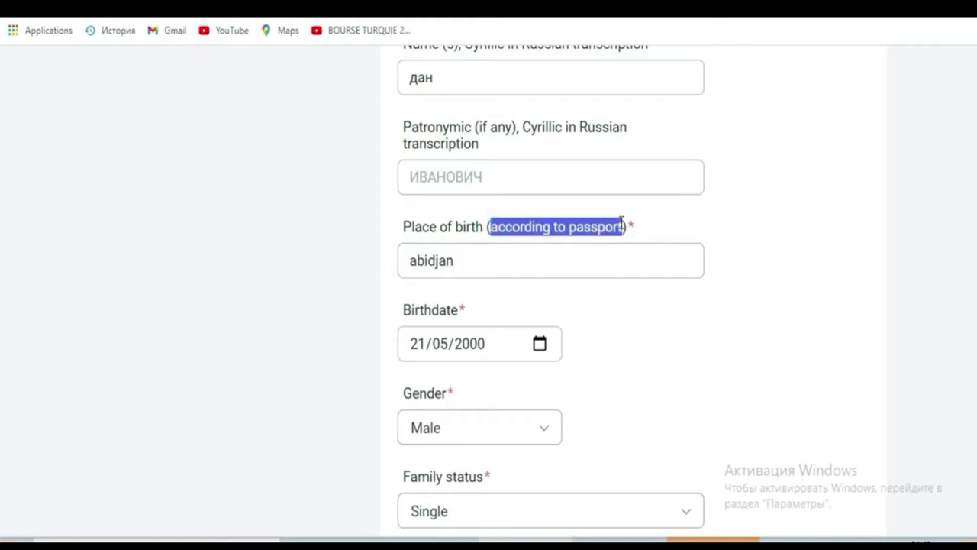
click(463, 262)
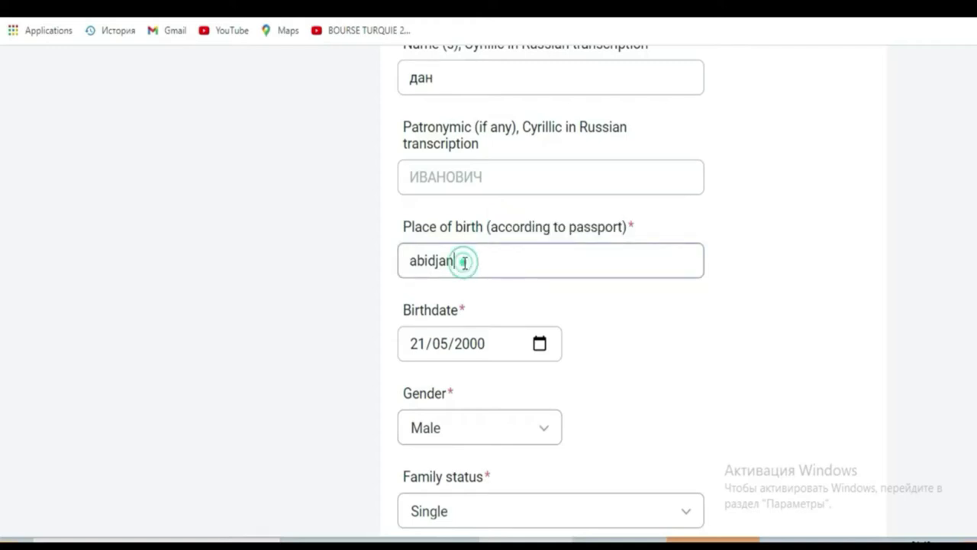
click(407, 346)
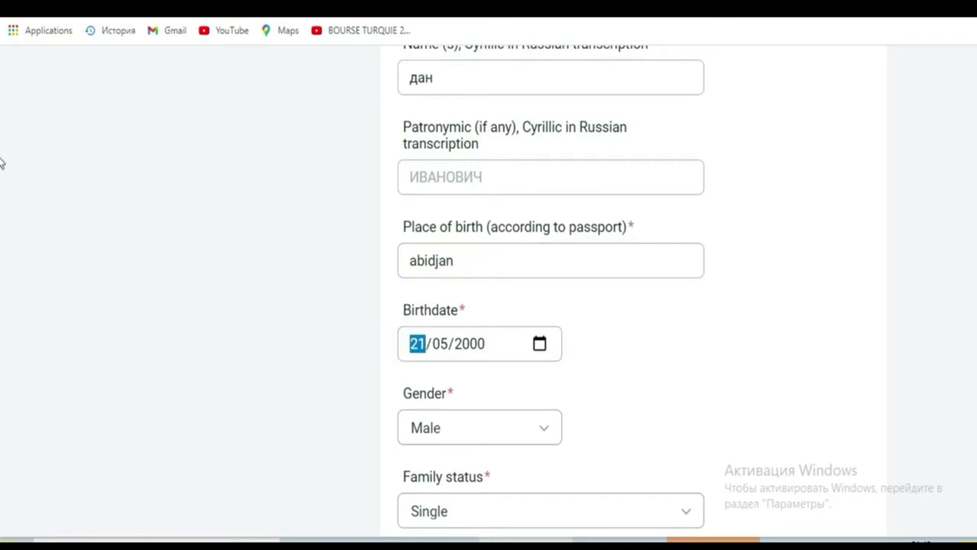
scroll(2, 172, down, 1)
scroll(1, 172, down, 2)
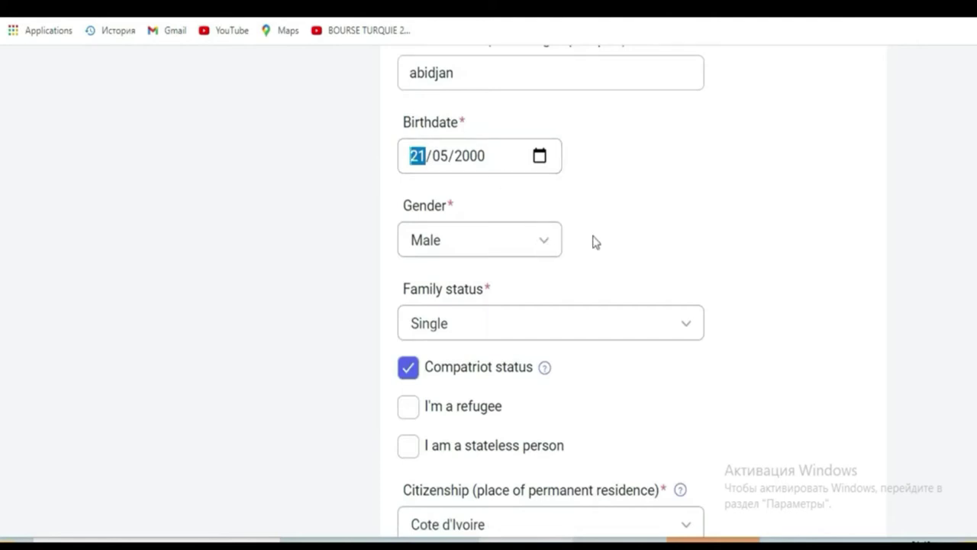
scroll(2, 184, down, 4)
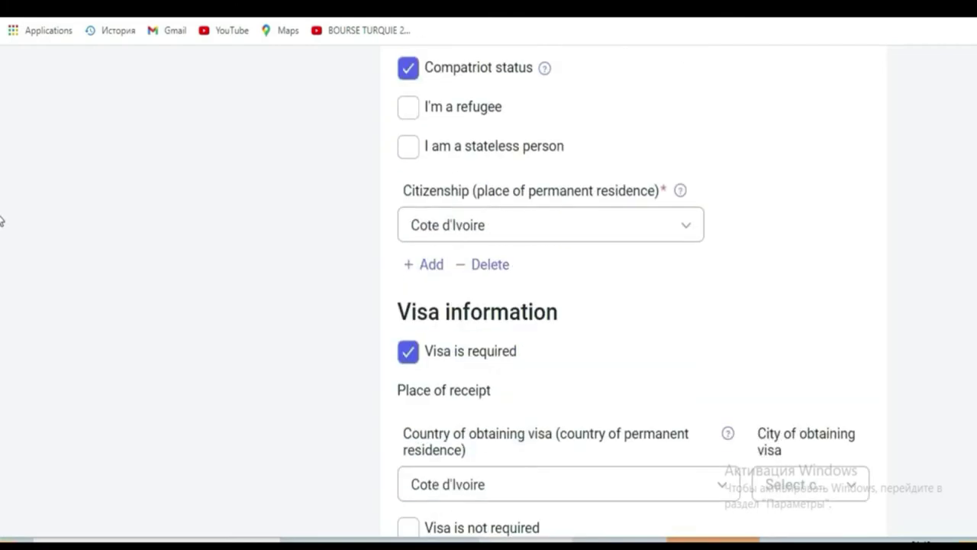
scroll(2, 220, up, 3)
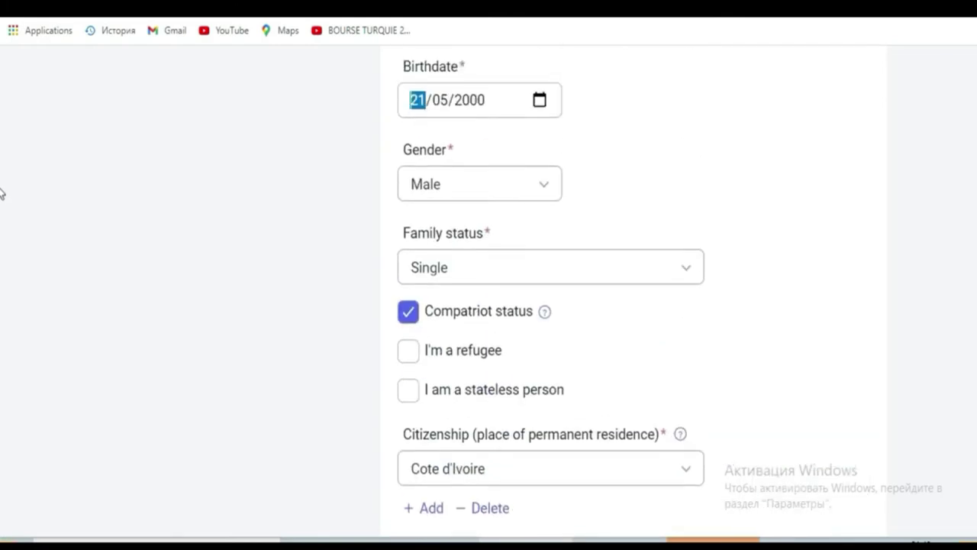
click(495, 266)
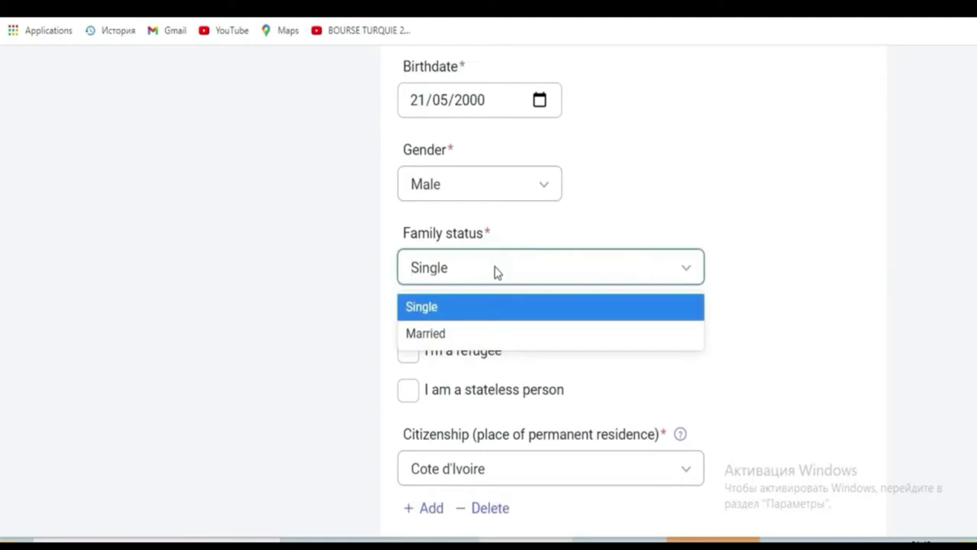
click(495, 267)
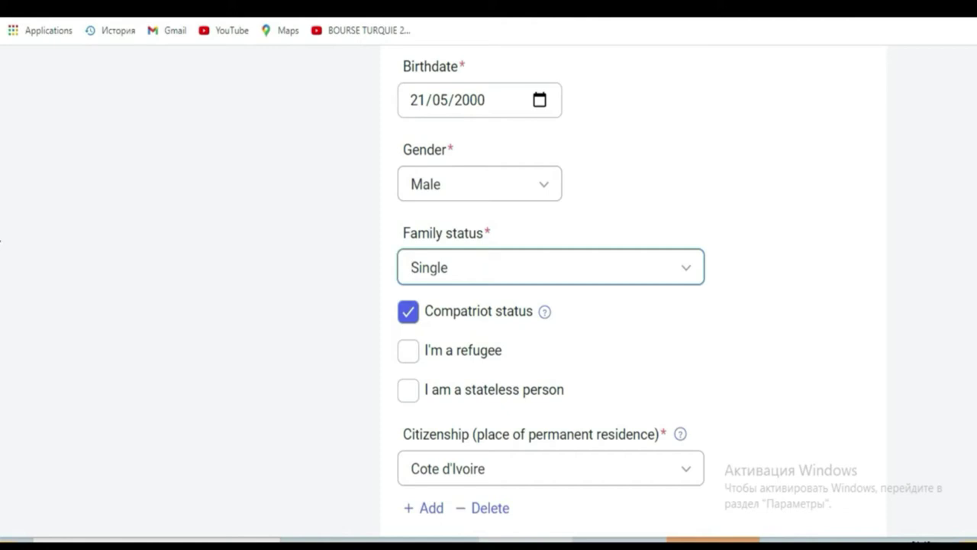
scroll(2, 225, down, 3)
scroll(2, 225, up, 2)
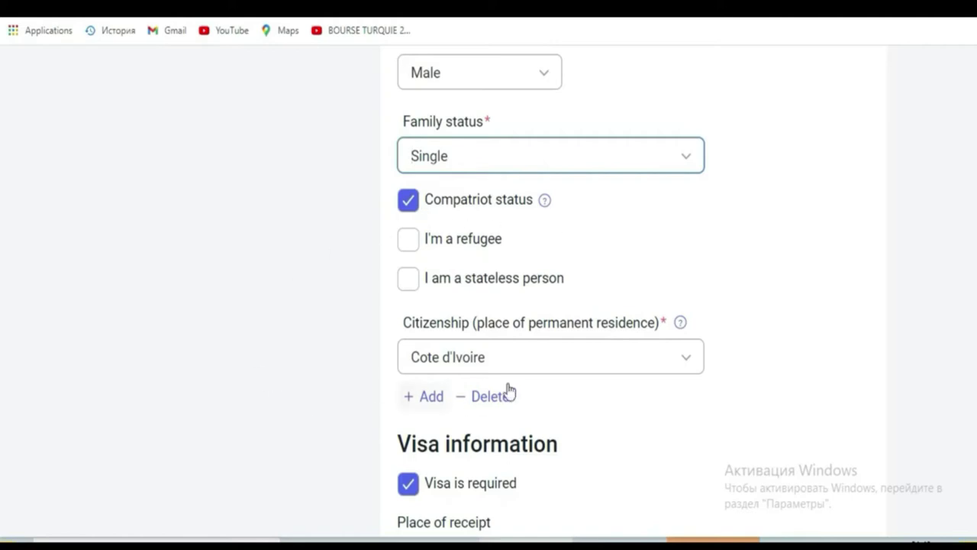
click(543, 357)
click(543, 358)
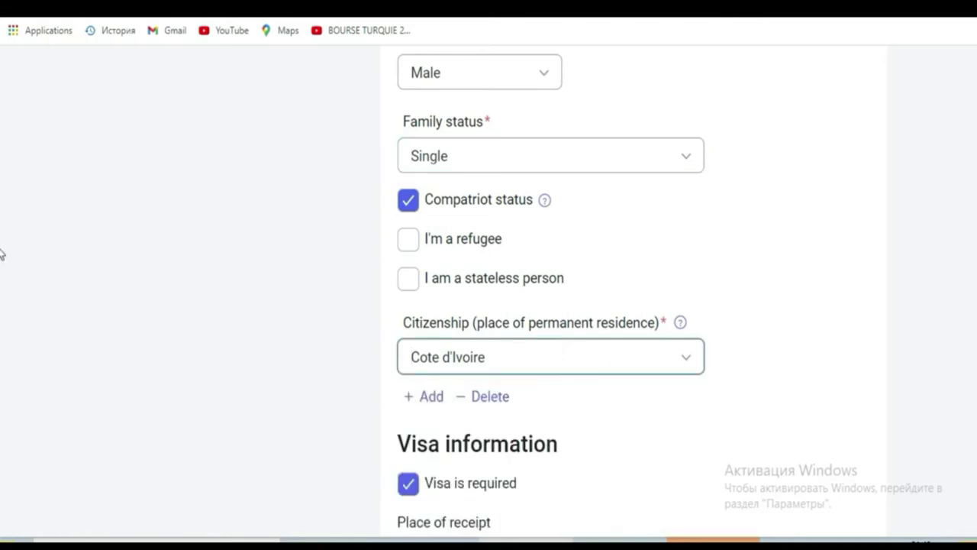
scroll(1, 244, down, 4)
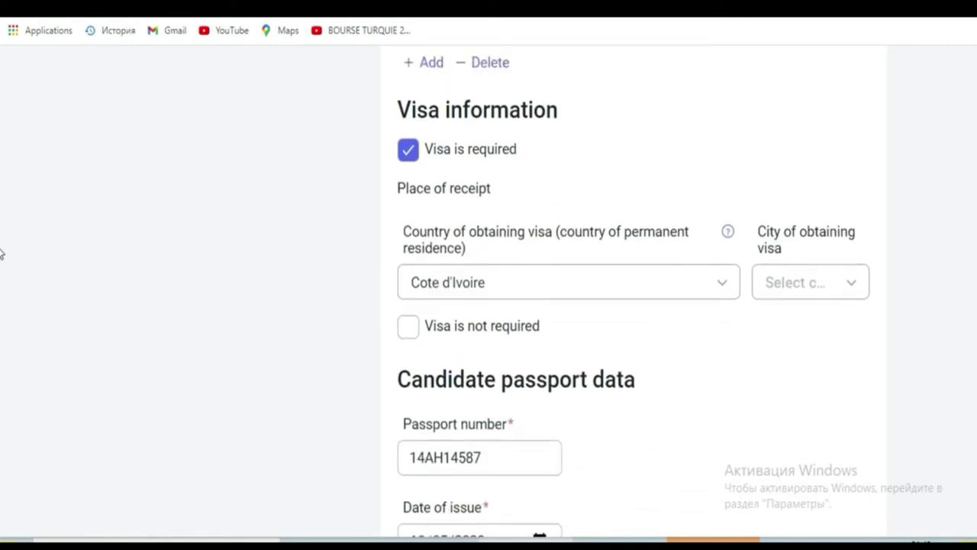
Pick Abidjan from the City of obtaining visa list in Visa information
scroll(2, 249, up, 1)
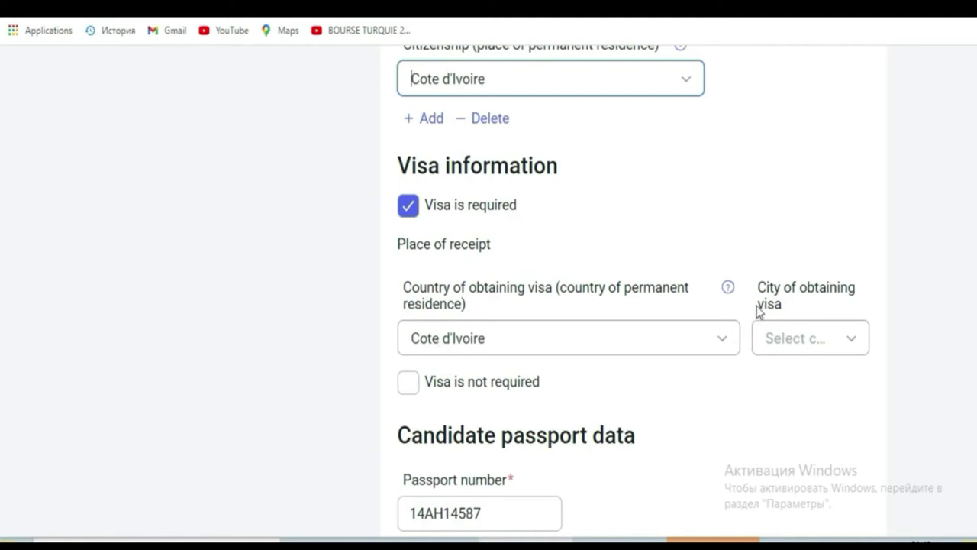
click(845, 344)
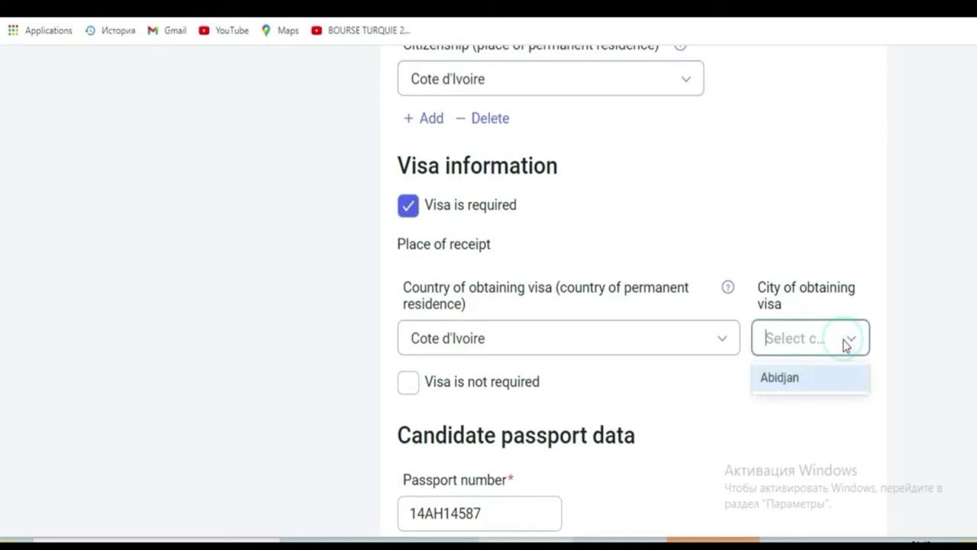
click(830, 383)
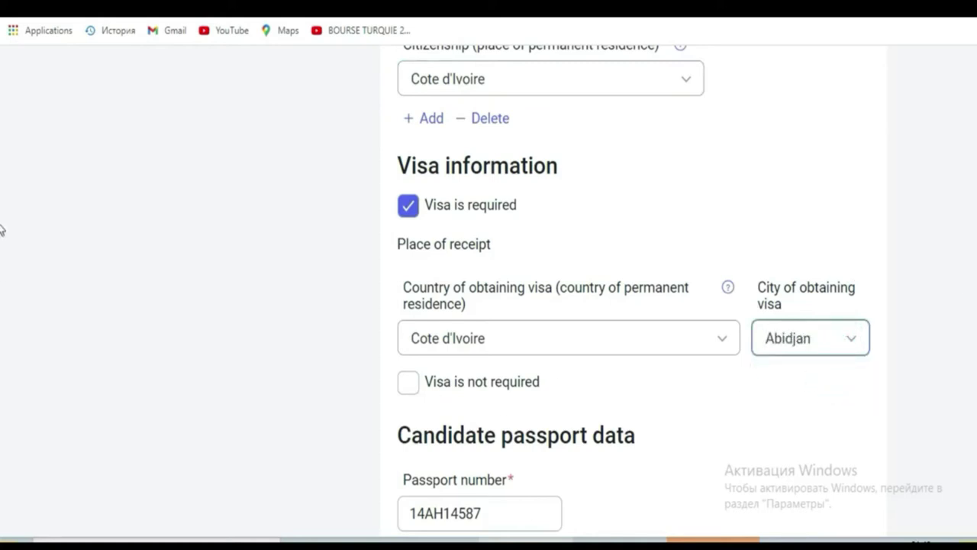
scroll(2, 229, down, 4)
scroll(1, 245, up, 2)
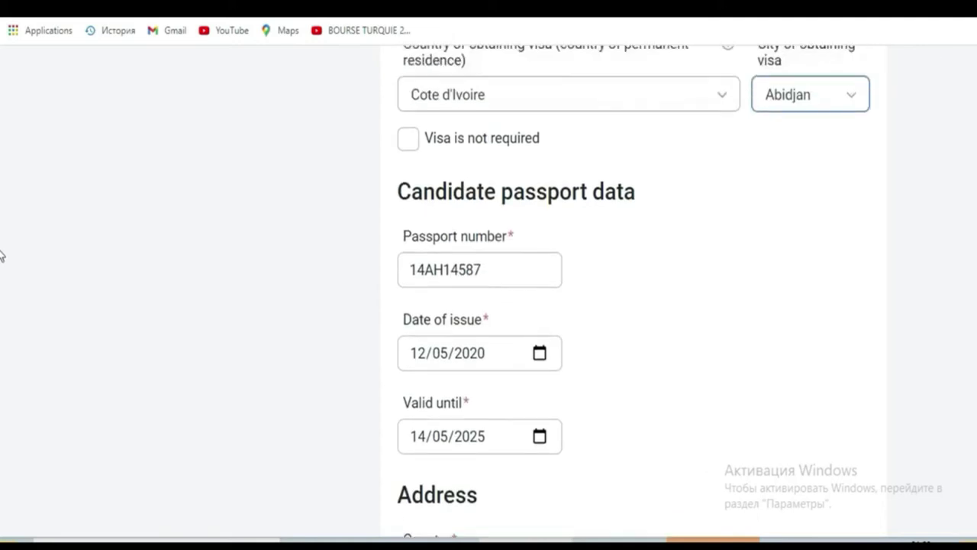
Scroll to Candidate passport data, go to the passport number field, then continue toward Address
scroll(1, 245, down, 1)
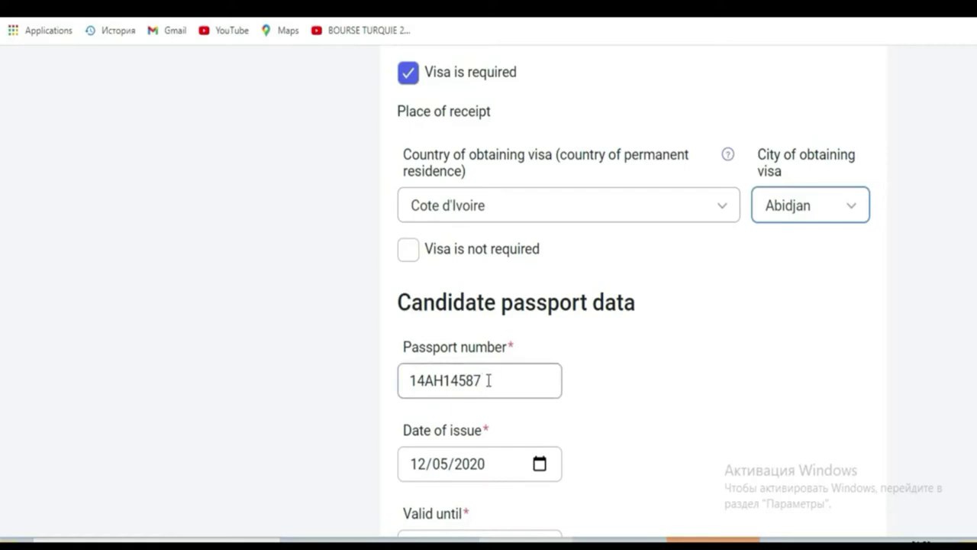
click(490, 380)
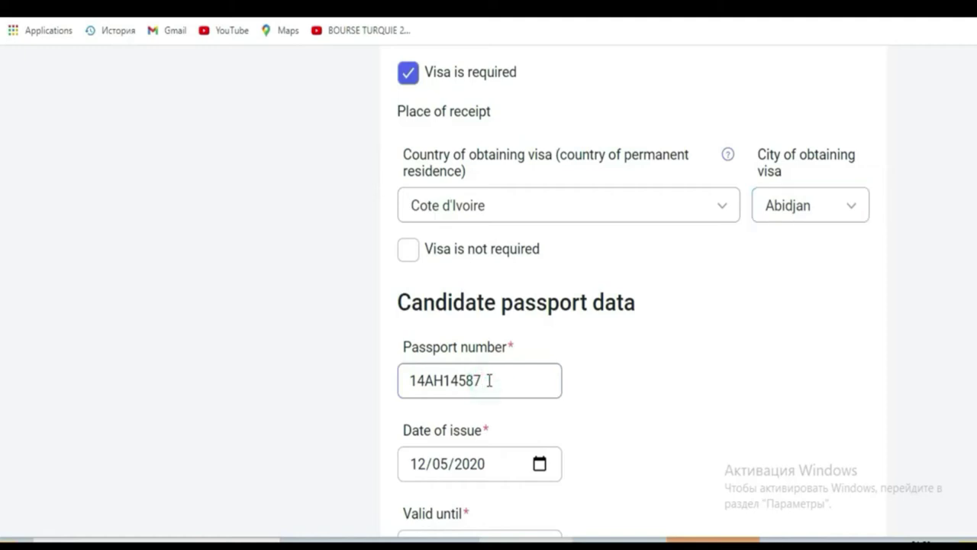
scroll(2, 295, down, 1)
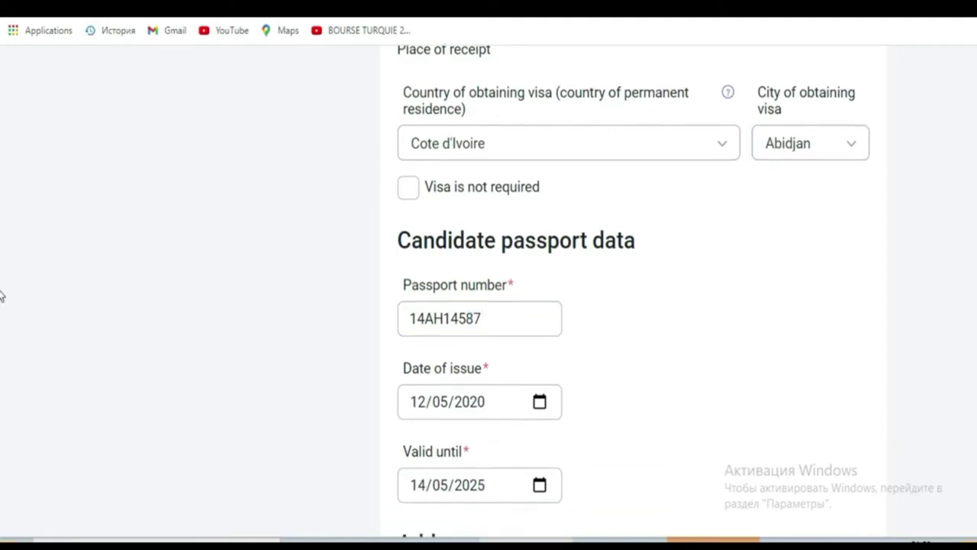
scroll(1, 298, down, 2)
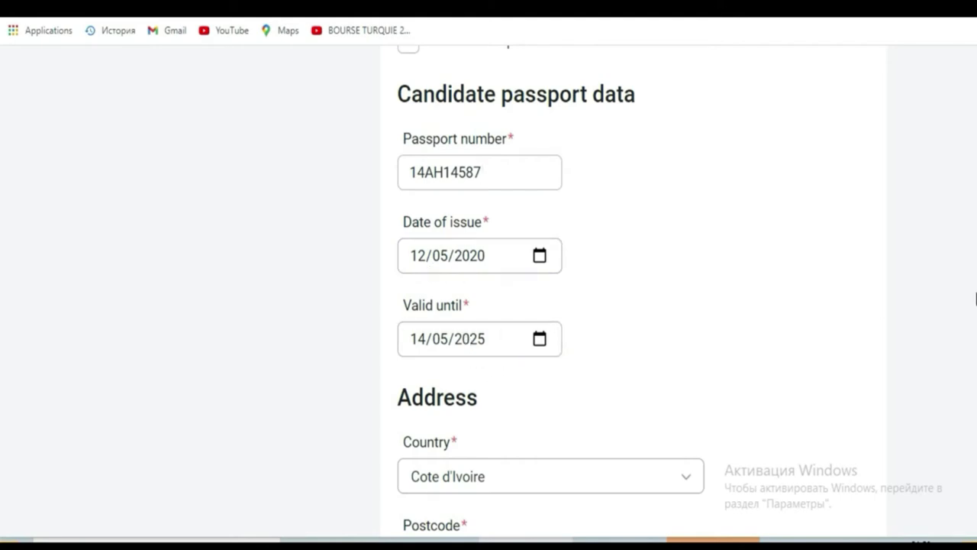
Enter abidjan as the Province / State / Region in the Address section
scroll(1, 290, down, 4)
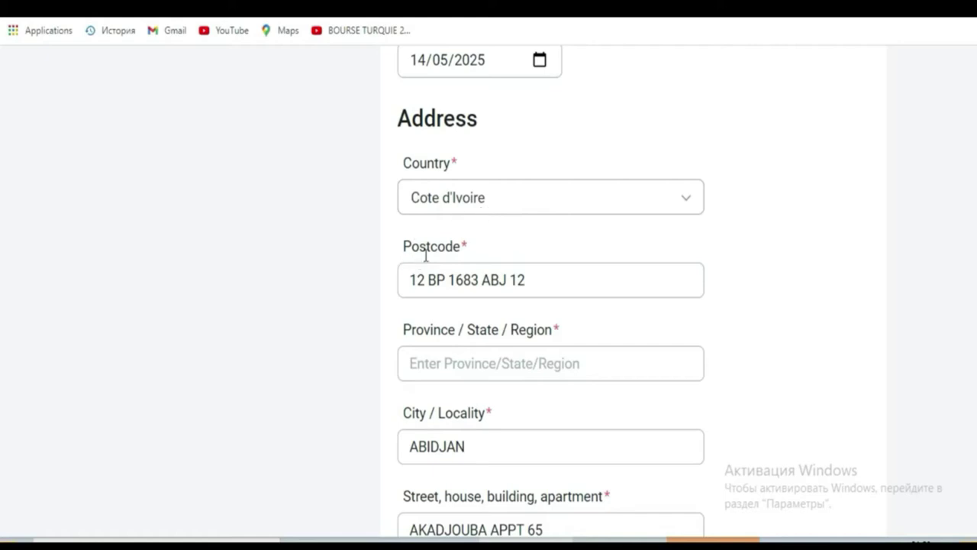
click(427, 284)
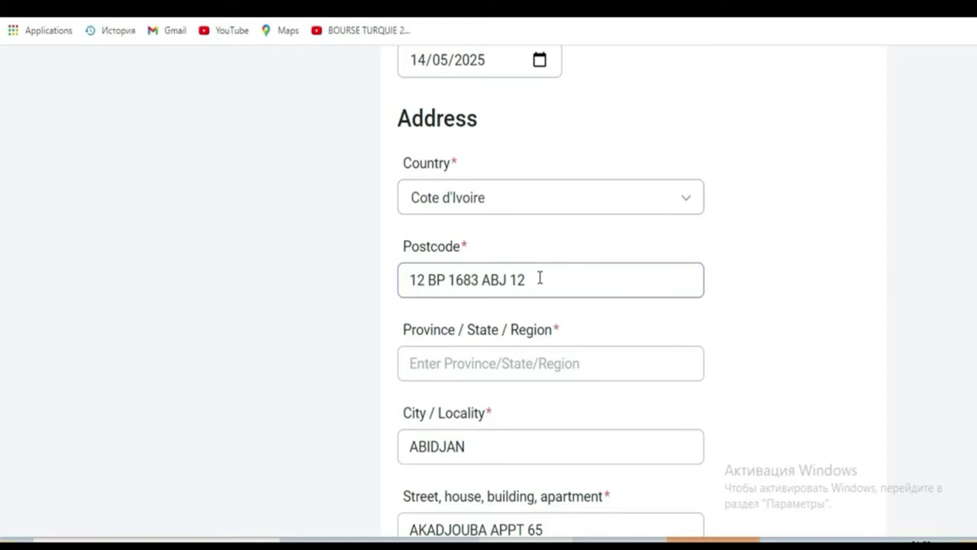
click(541, 360)
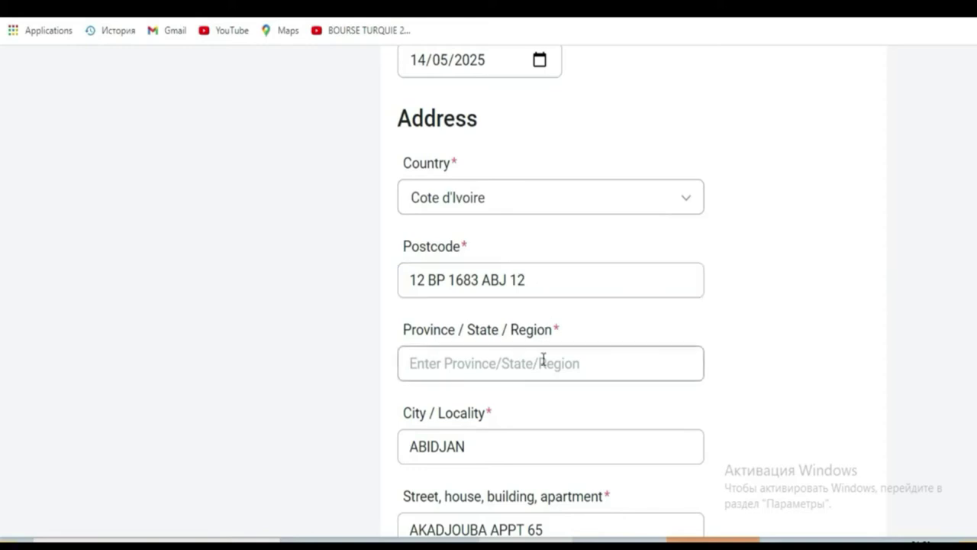
click(543, 374)
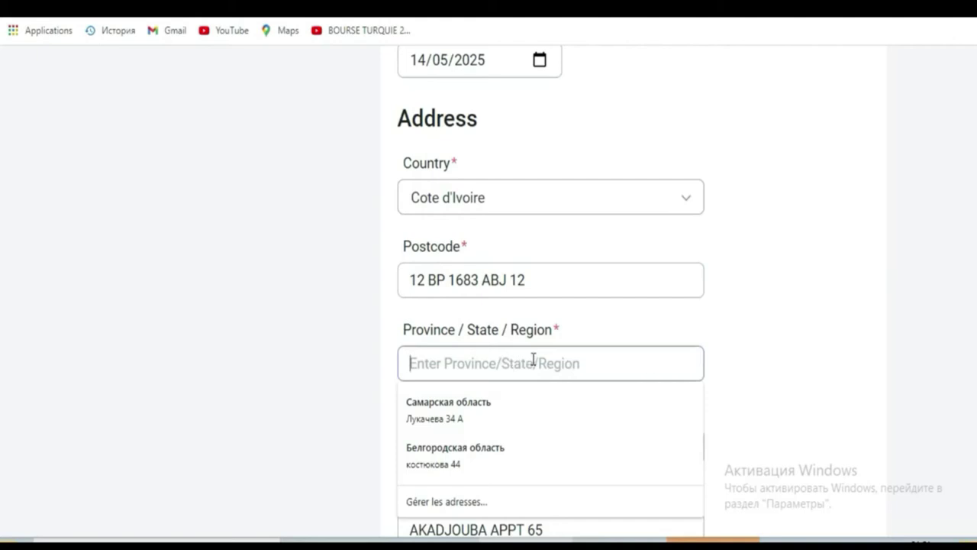
text(a)
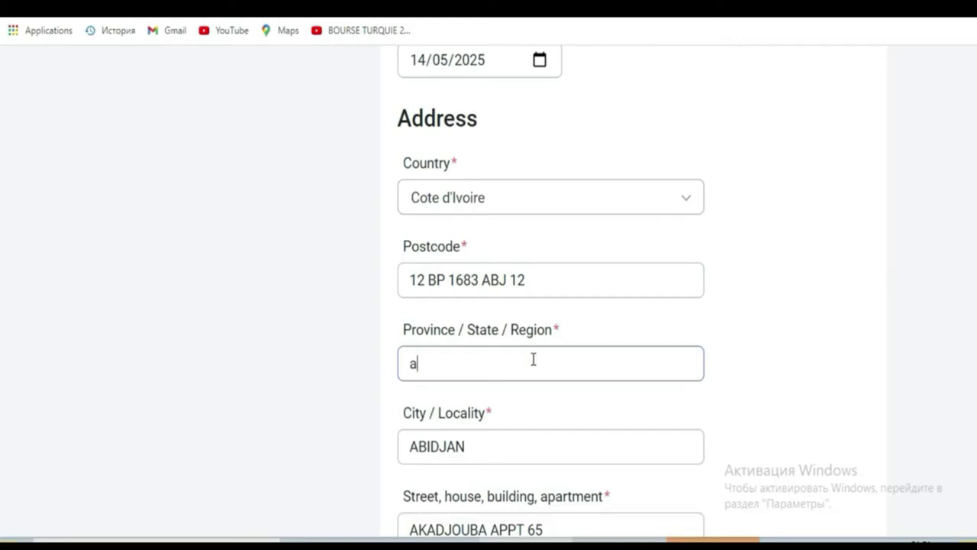
text(bidjan)
key(Tab)
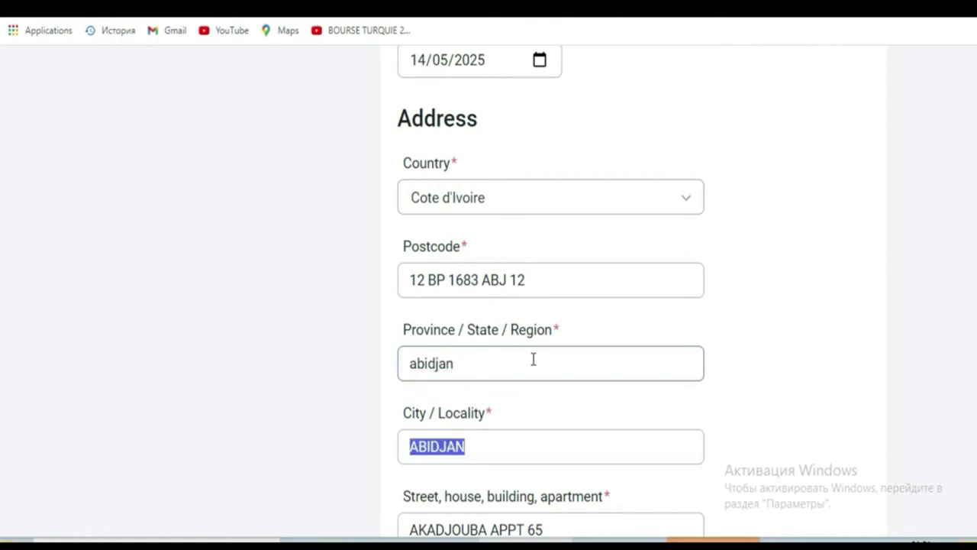
scroll(0, 306, down, 2)
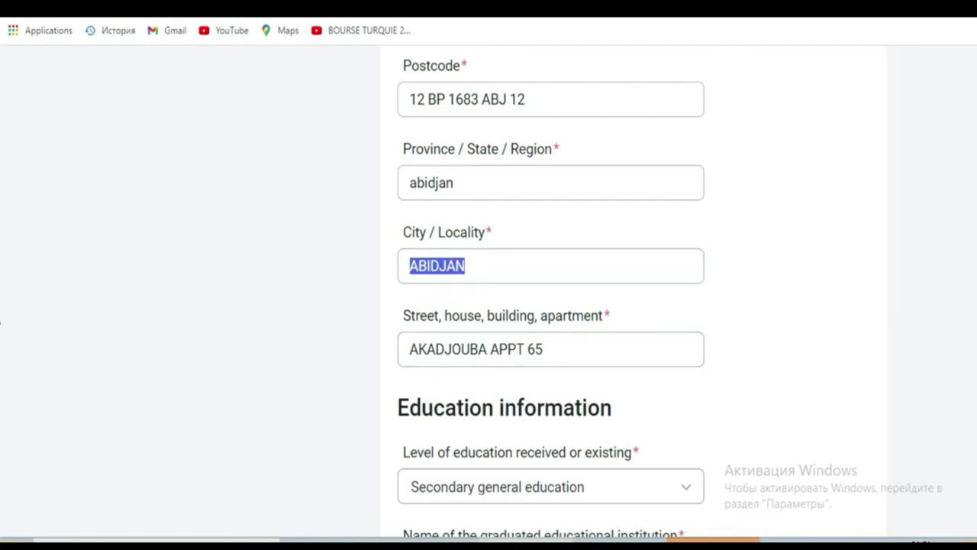
scroll(2, 321, down, 2)
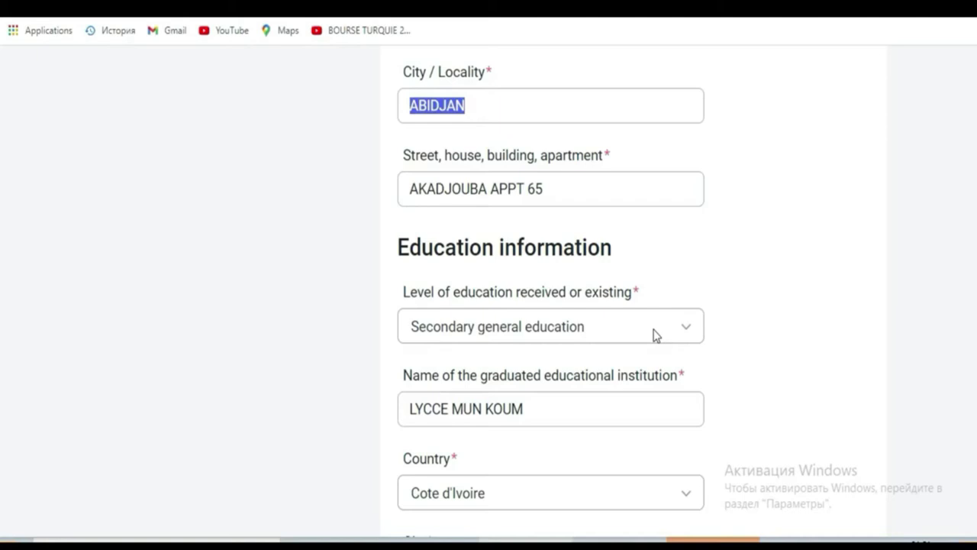
click(653, 333)
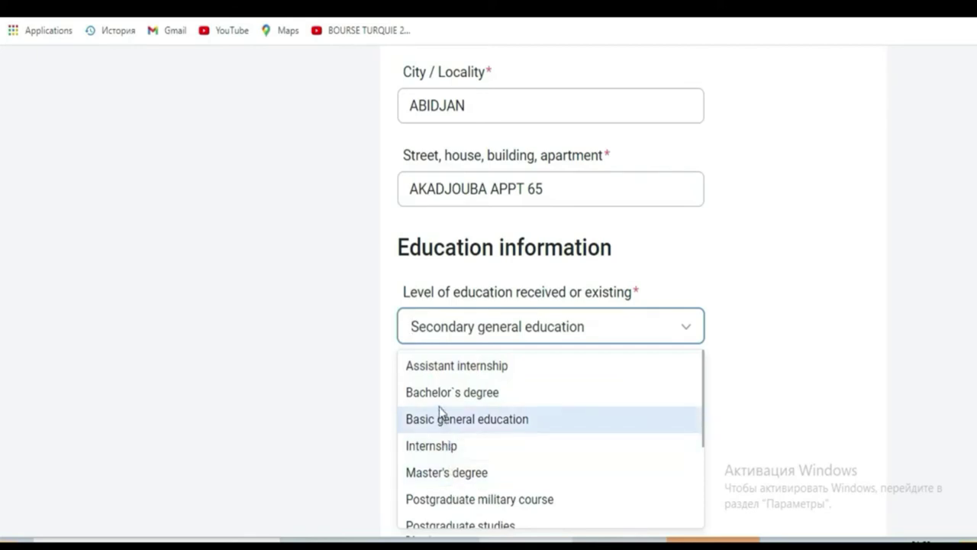
click(432, 338)
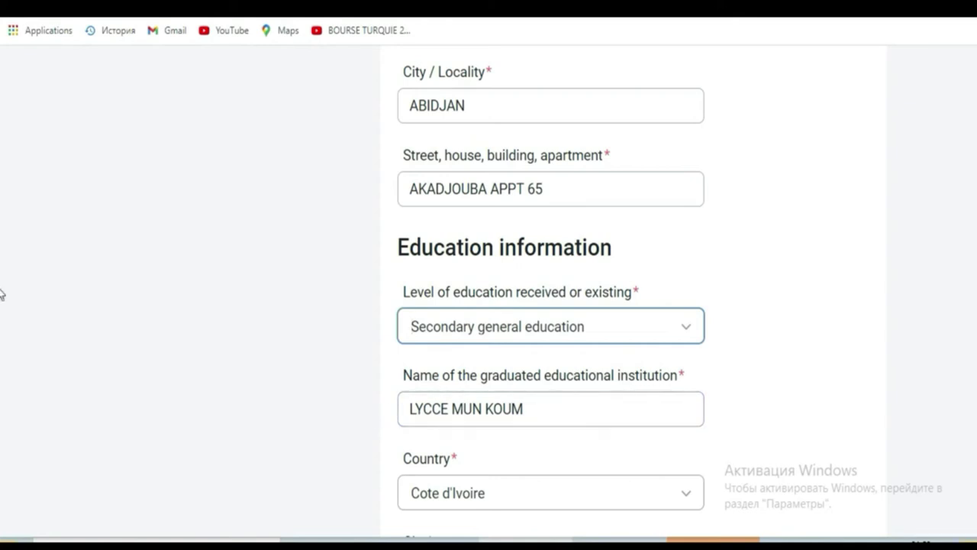
scroll(2, 344, down, 5)
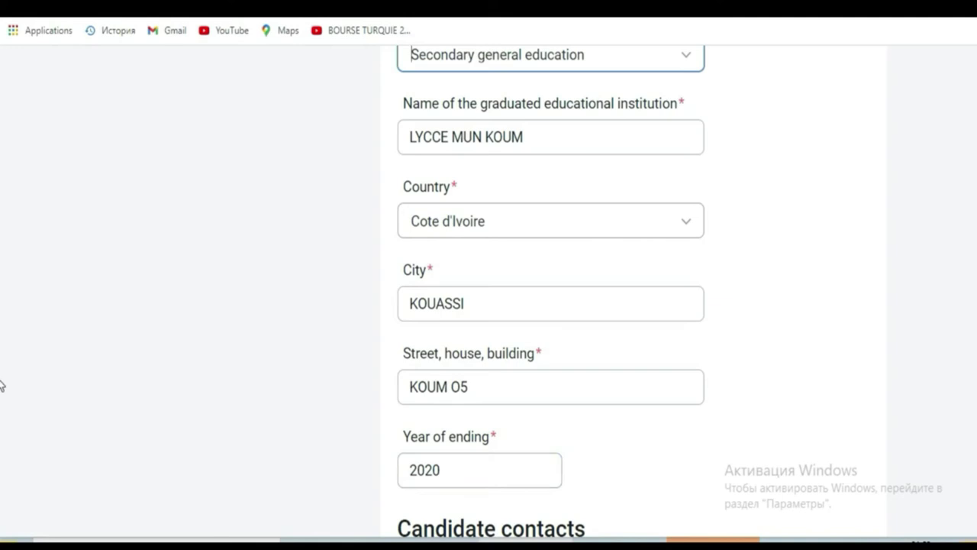
scroll(1, 381, up, 2)
scroll(2, 382, down, 2)
drag(446, 468, 400, 467)
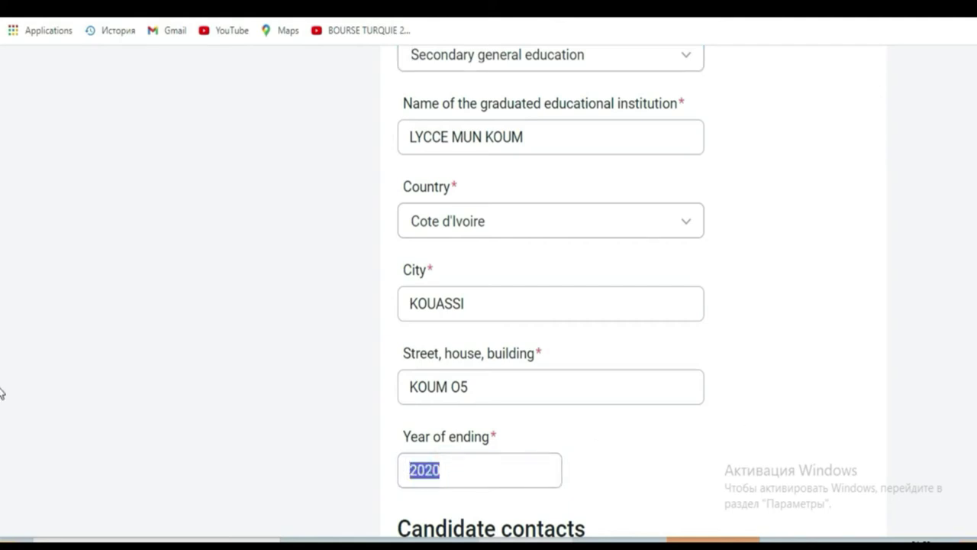
scroll(1, 392, down, 5)
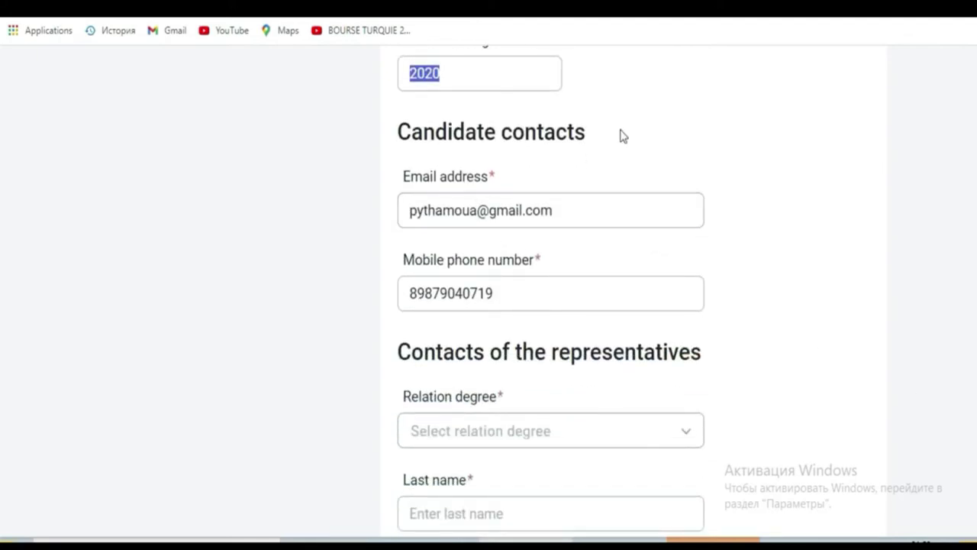
click(560, 208)
drag(560, 208, 364, 216)
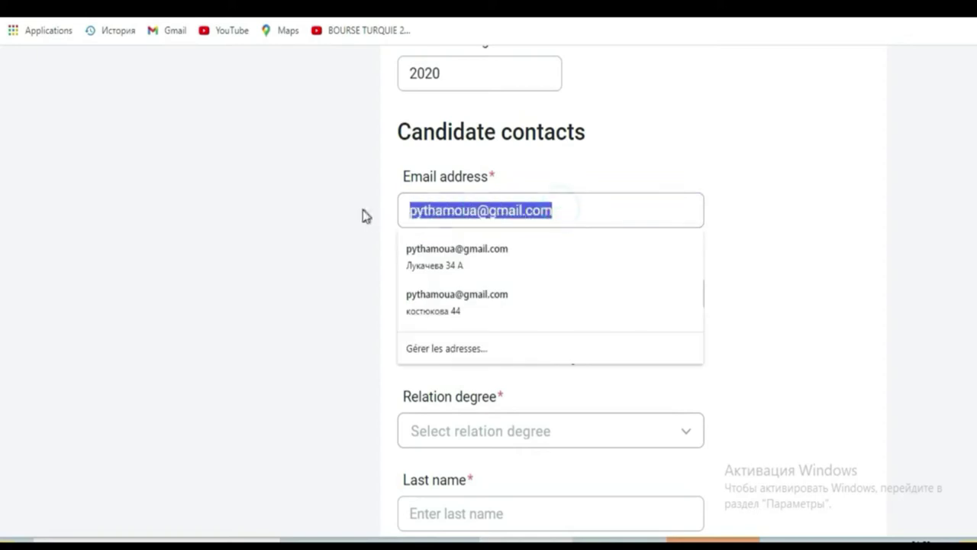
click(338, 243)
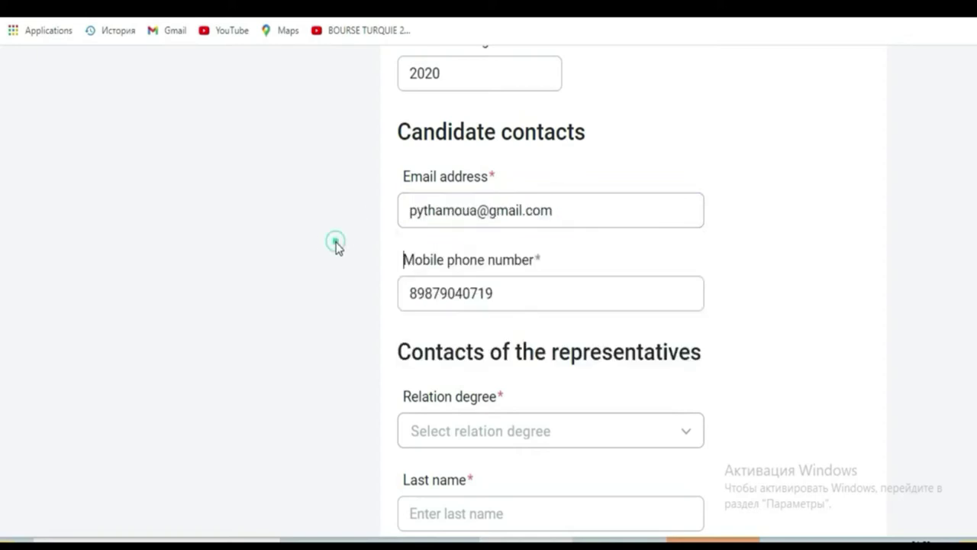
click(517, 298)
drag(517, 299, 394, 294)
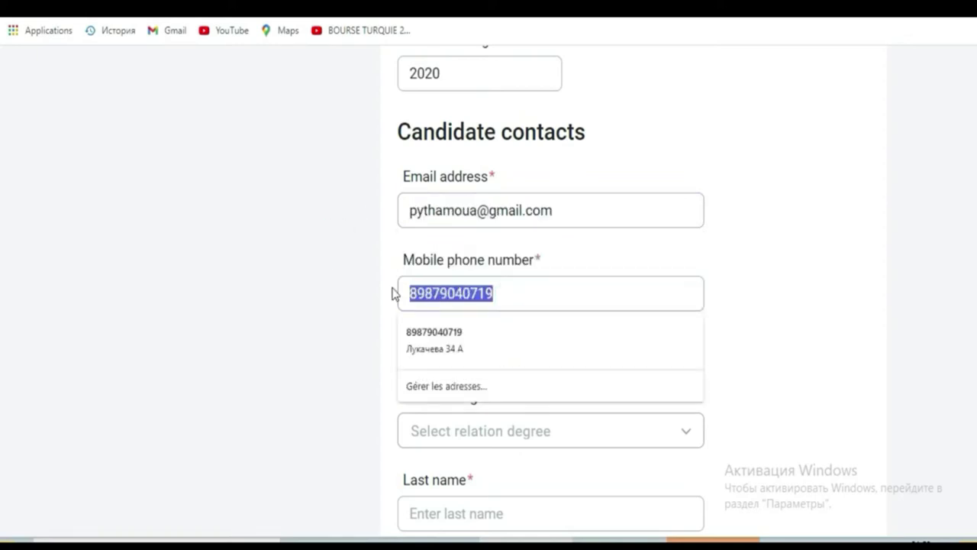
click(357, 310)
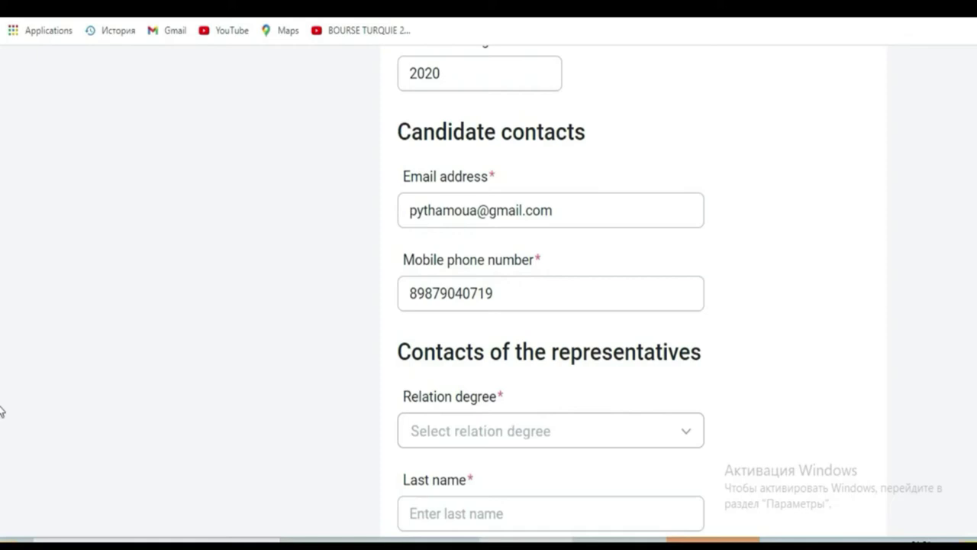
scroll(2, 412, down, 3)
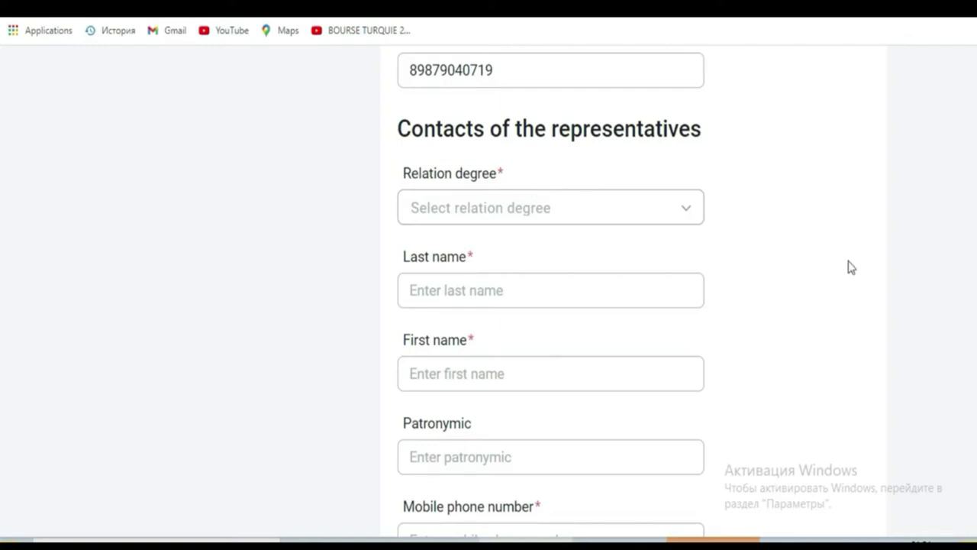
scroll(1, 451, down, 3)
scroll(2, 486, down, 1)
scroll(2, 466, up, 6)
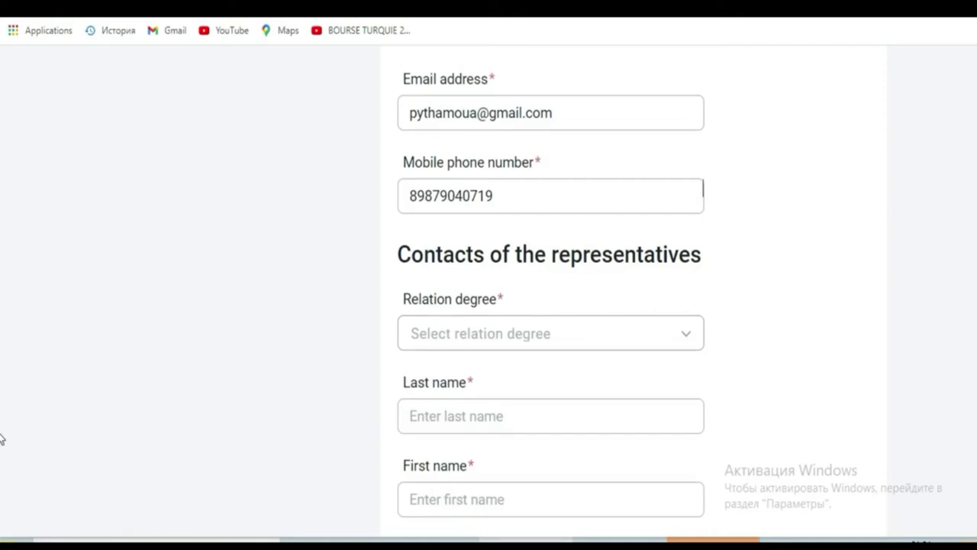
scroll(1, 428, up, 5)
scroll(2, 397, down, 2)
scroll(2, 416, down, 7)
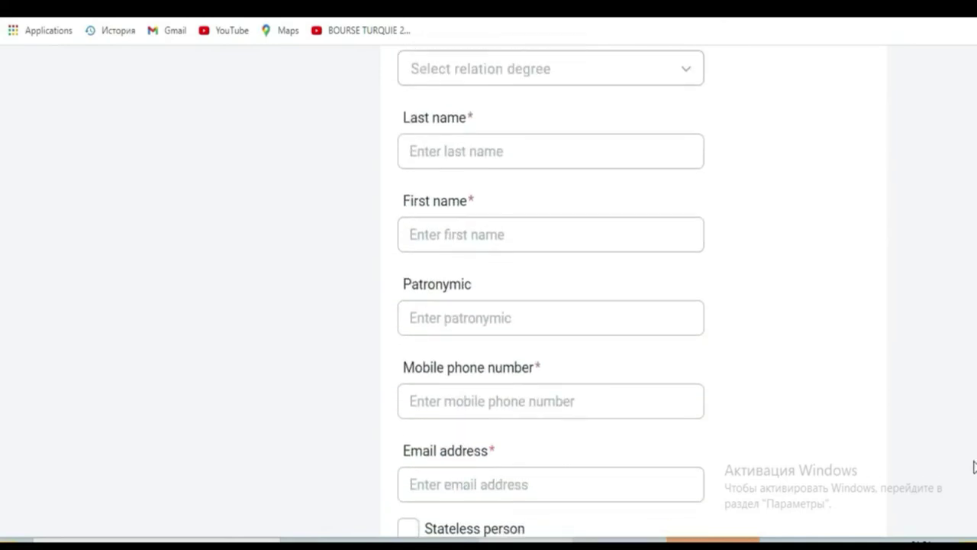
drag(403, 451, 488, 450)
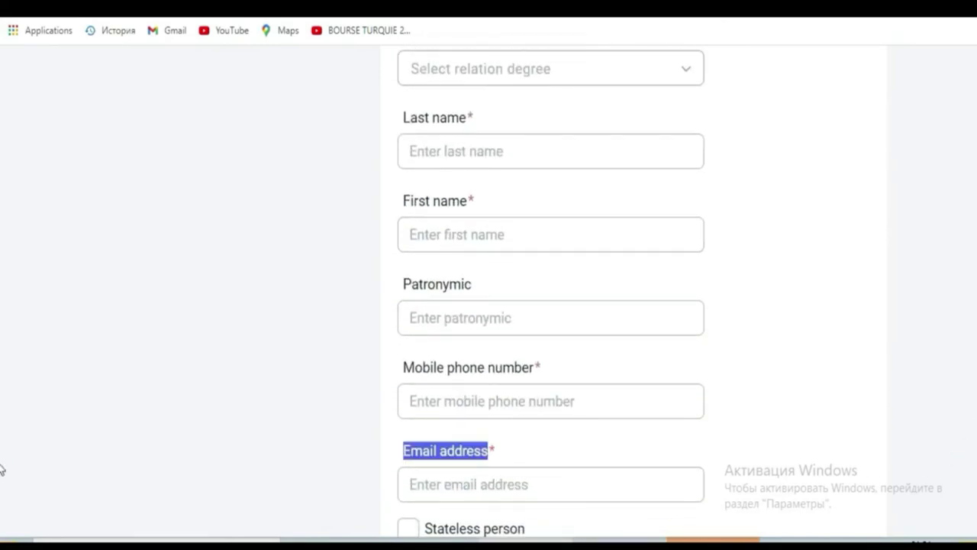
scroll(2, 473, down, 4)
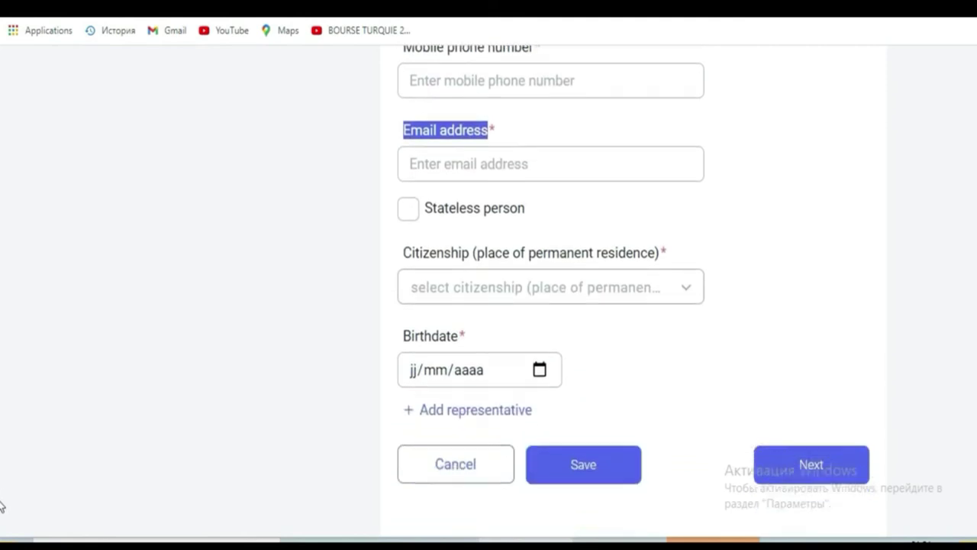
scroll(1, 458, up, 9)
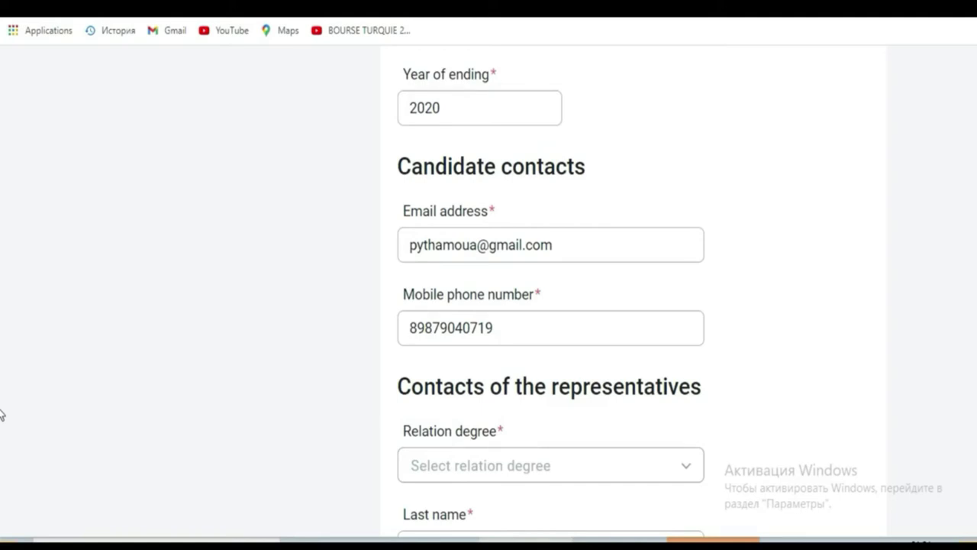
scroll(1, 443, down, 6)
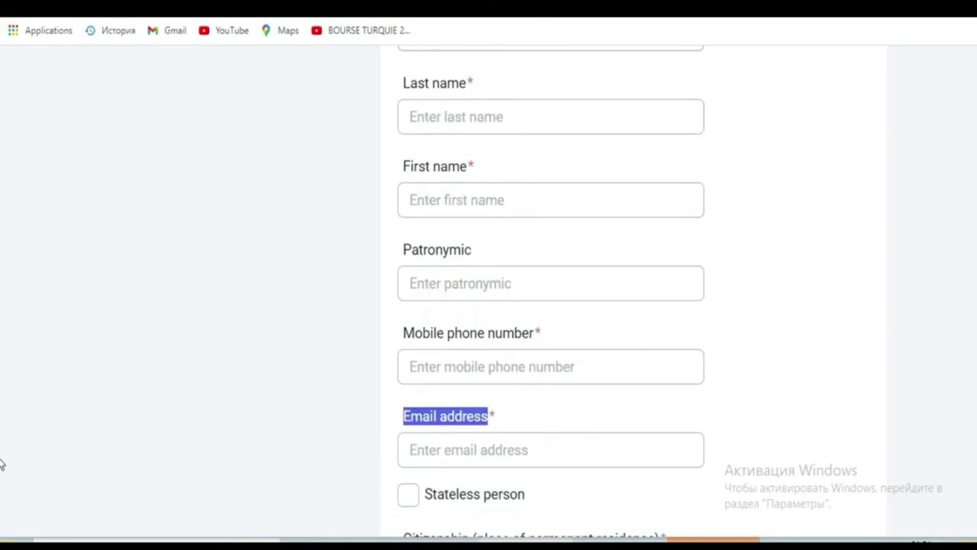
scroll(1, 464, down, 3)
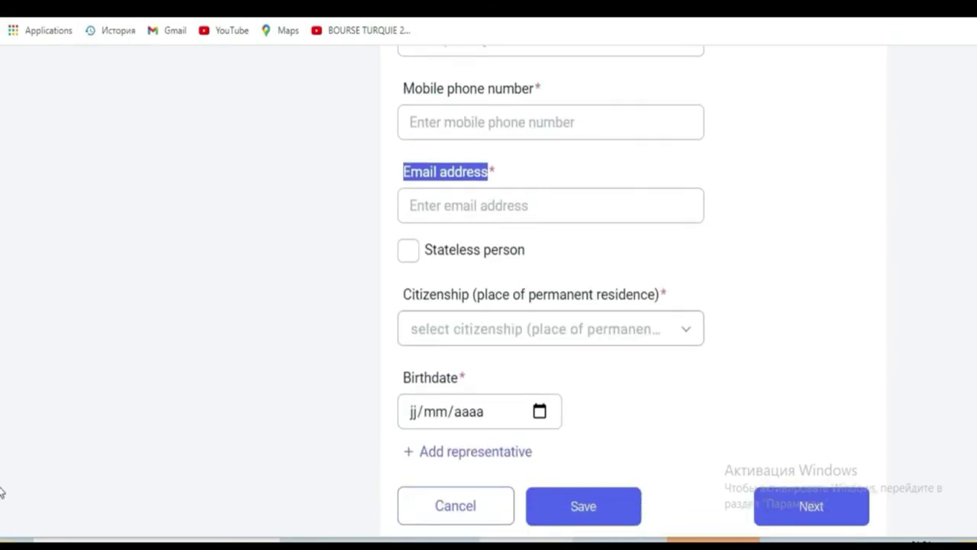
scroll(1, 492, down, 2)
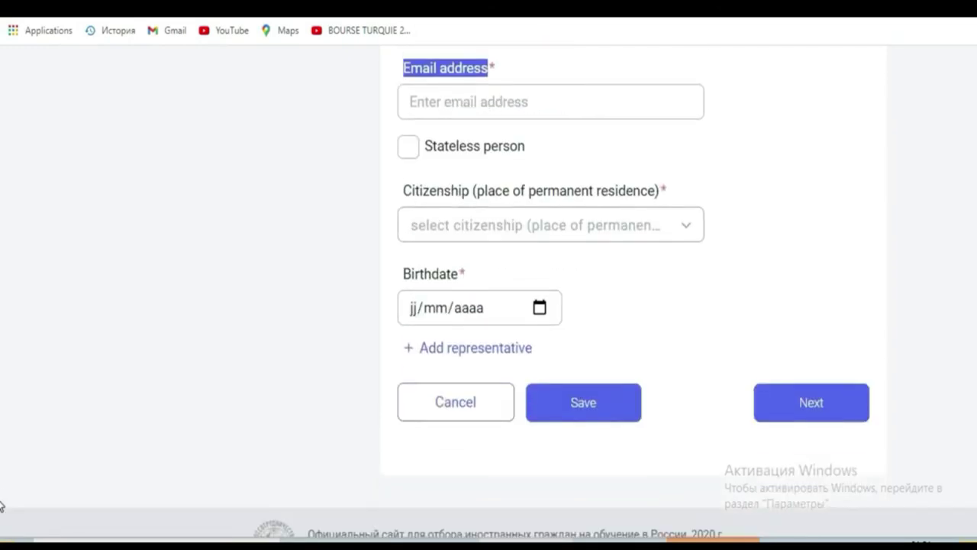
scroll(1, 502, up, 1)
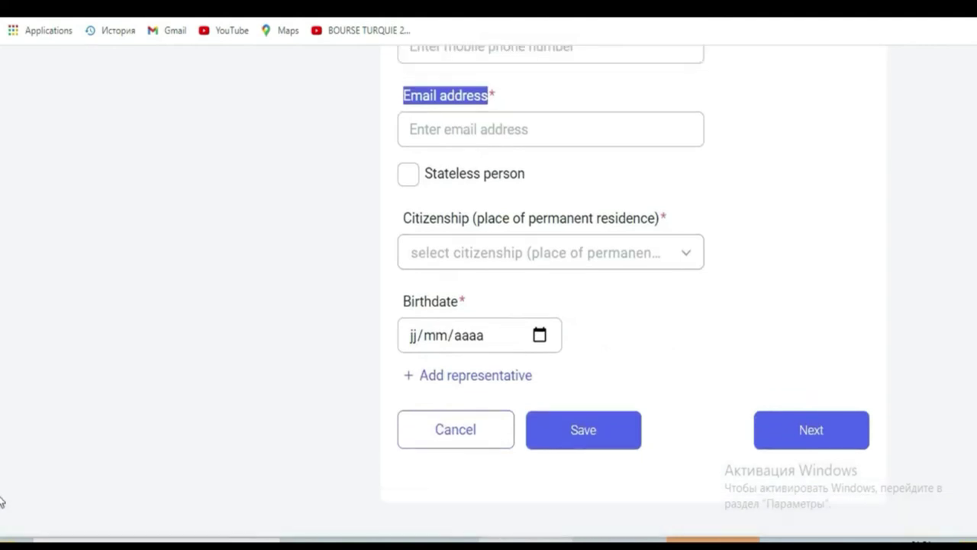
scroll(1, 497, up, 4)
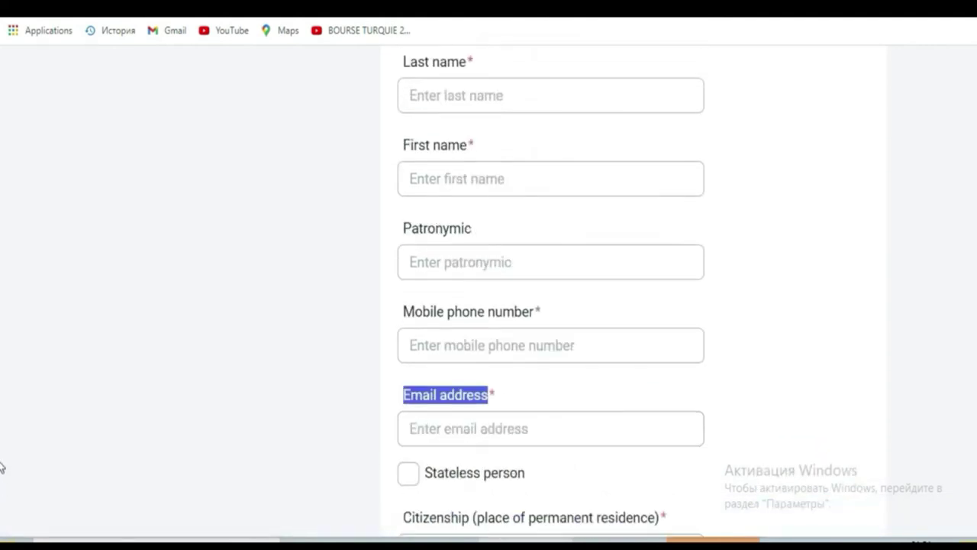
scroll(2, 416, up, 7)
scroll(1, 407, down, 5)
scroll(975, 443, down, 4)
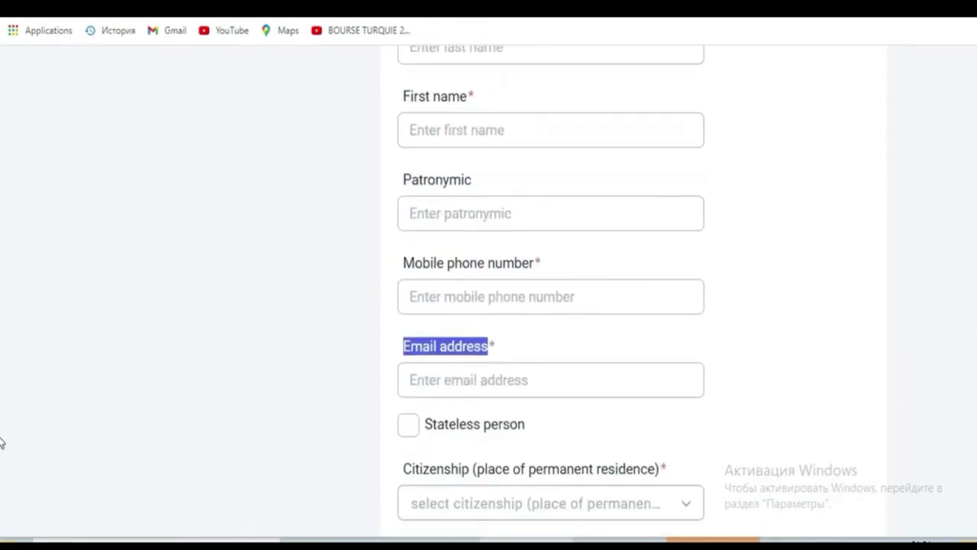
scroll(1, 439, up, 4)
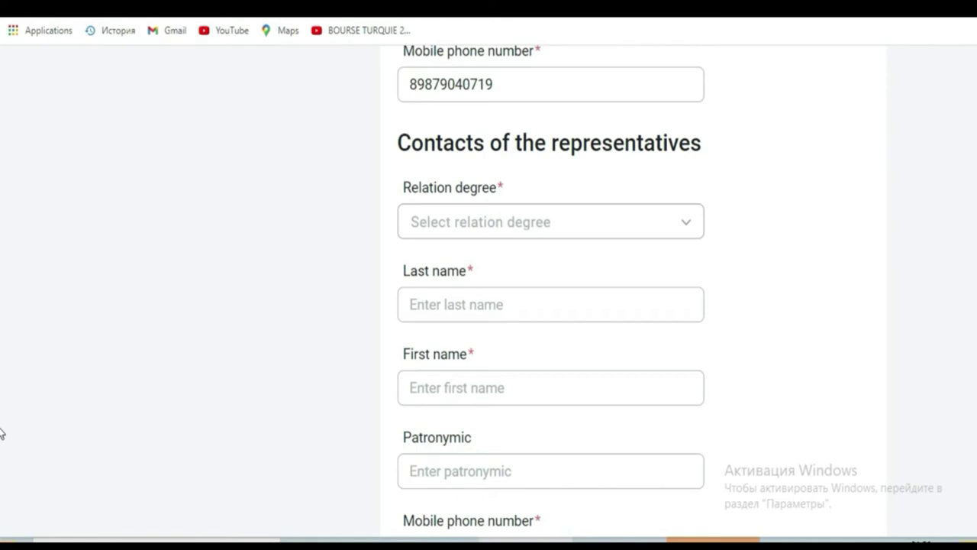
scroll(1, 425, up, 2)
scroll(1, 430, down, 8)
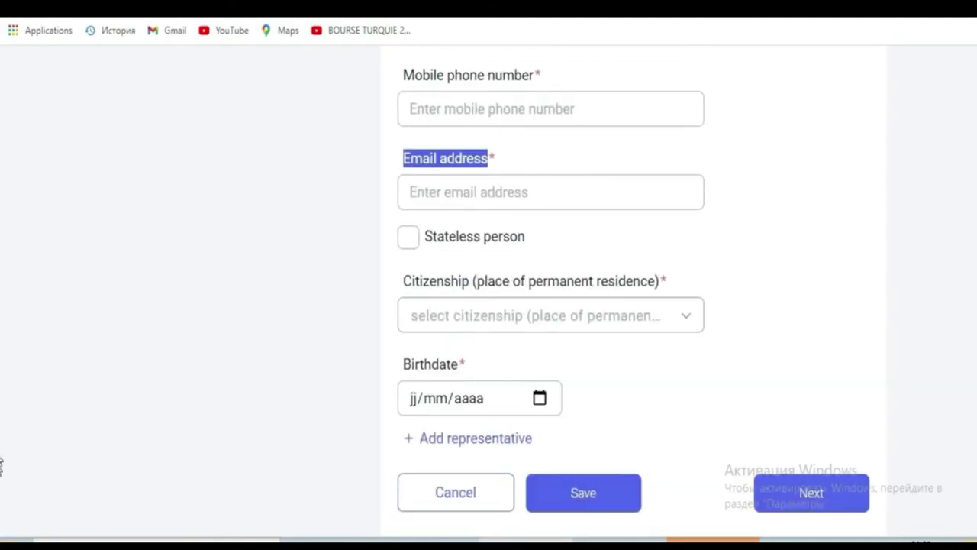
scroll(0, 428, up, 5)
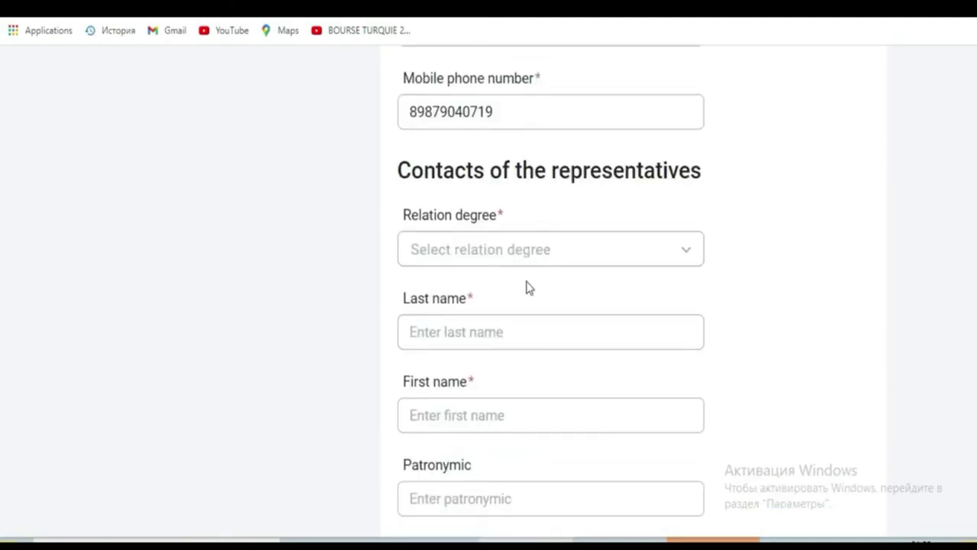
Set the representative's Relation degree to Father
click(524, 255)
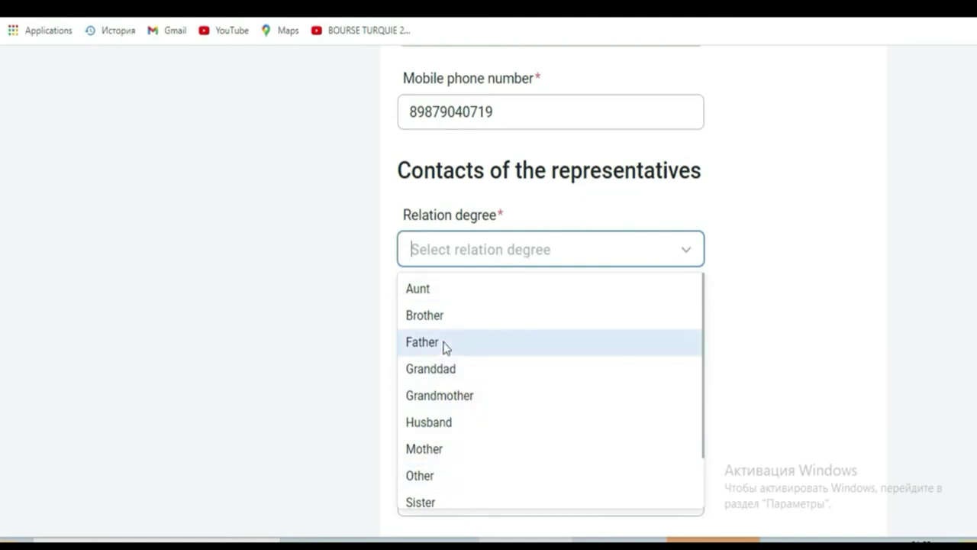
click(446, 345)
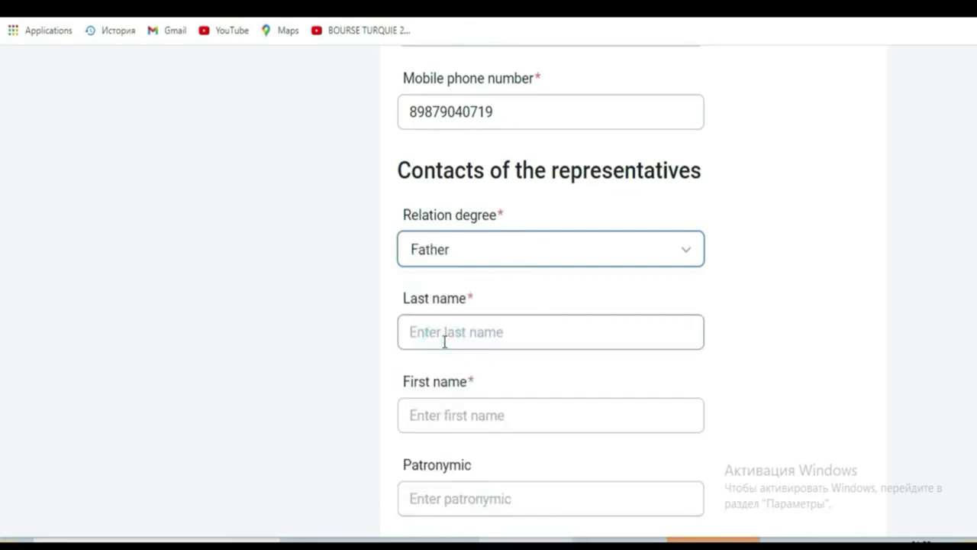
click(584, 260)
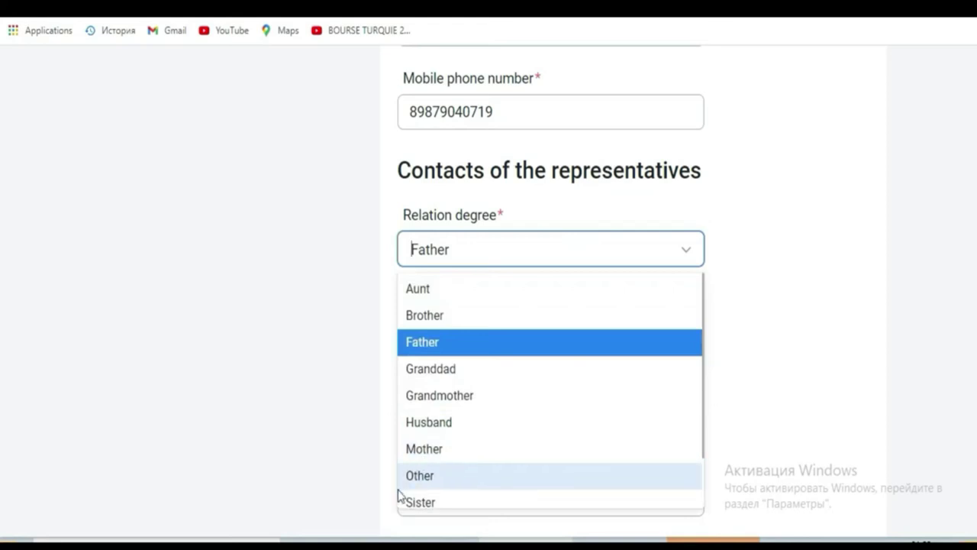
click(479, 254)
click(479, 255)
click(480, 257)
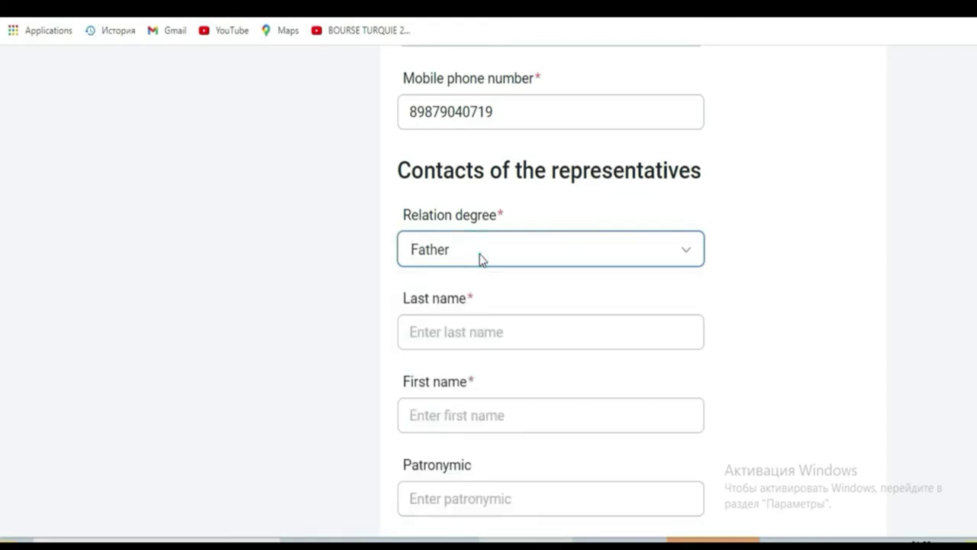
Enter the representative's last name, dismissing the autofill suggestions and fixing typos
click(494, 321)
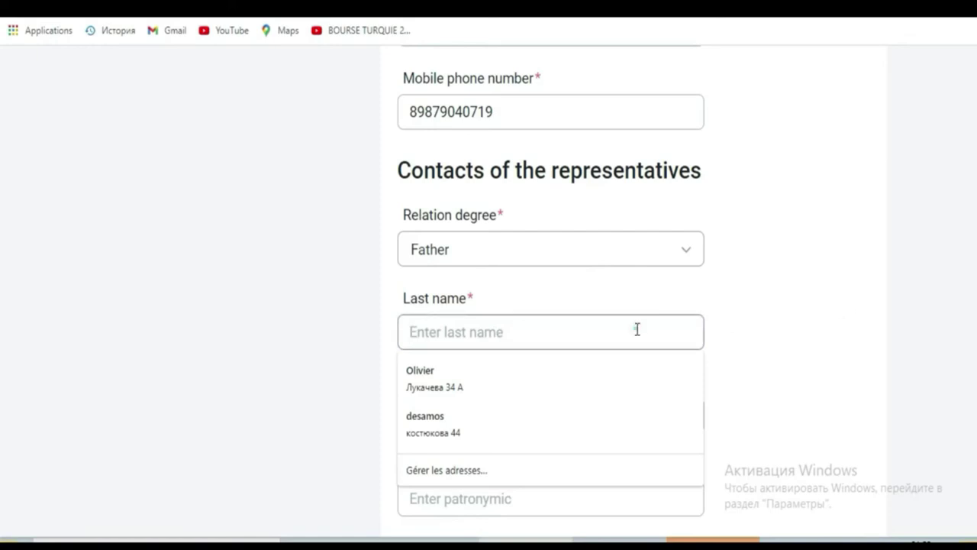
click(778, 354)
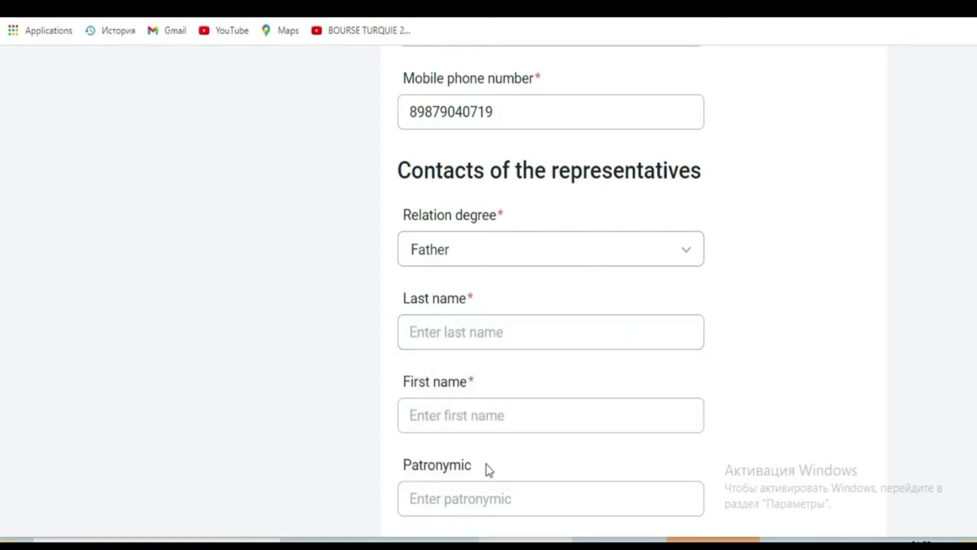
click(494, 414)
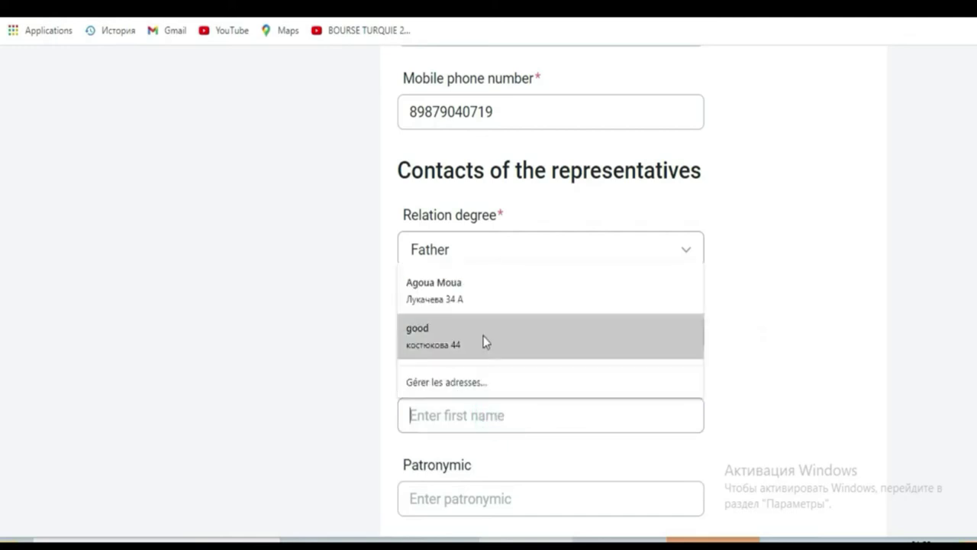
click(804, 350)
click(525, 329)
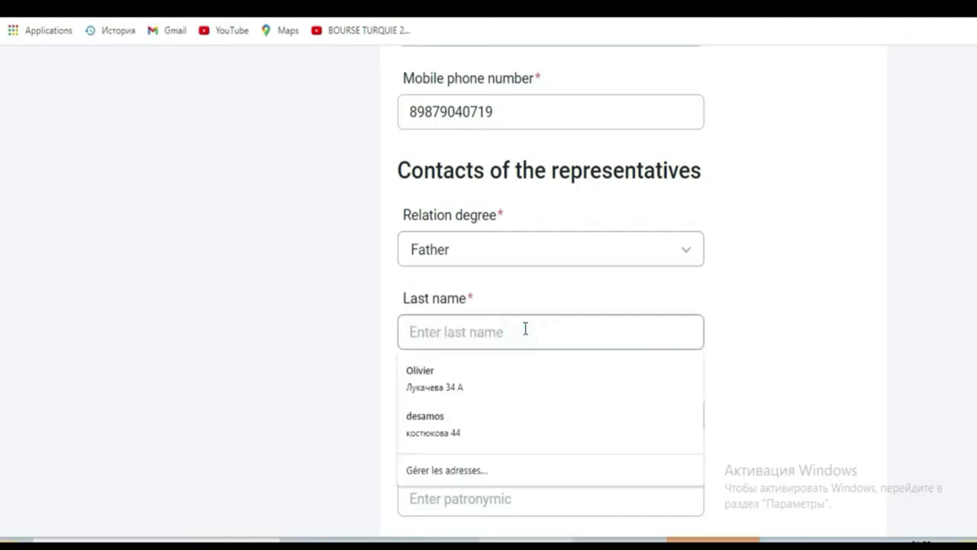
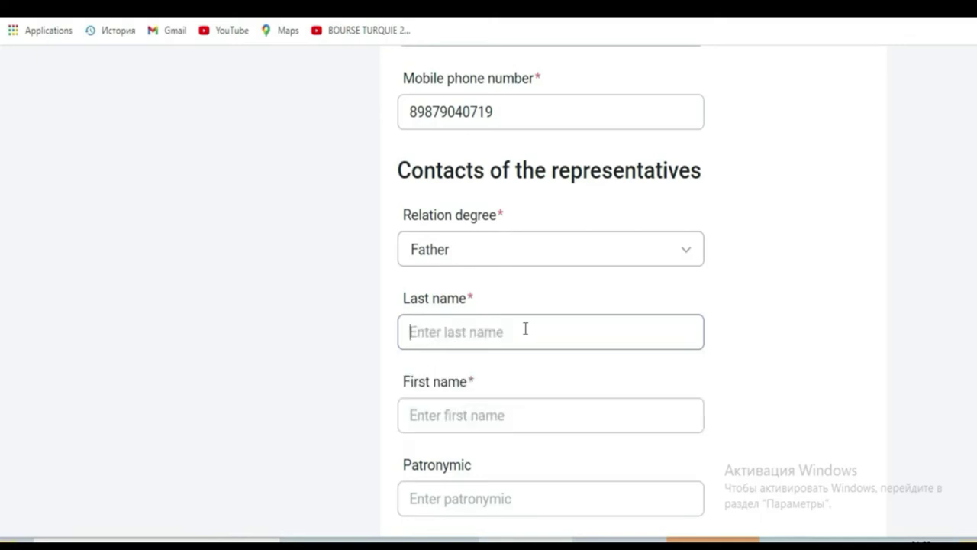
text(d)
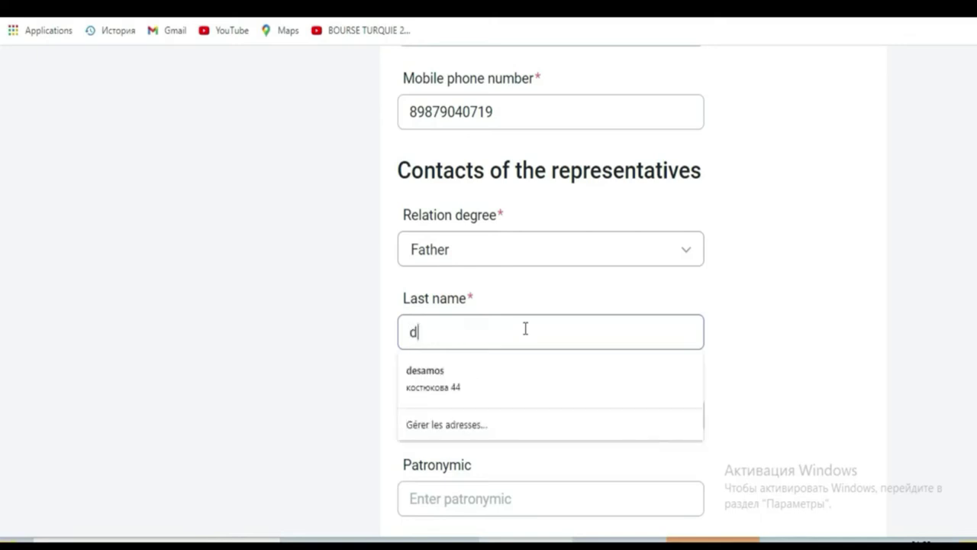
key(BackSpace)
text(d)
key(BackSpace)
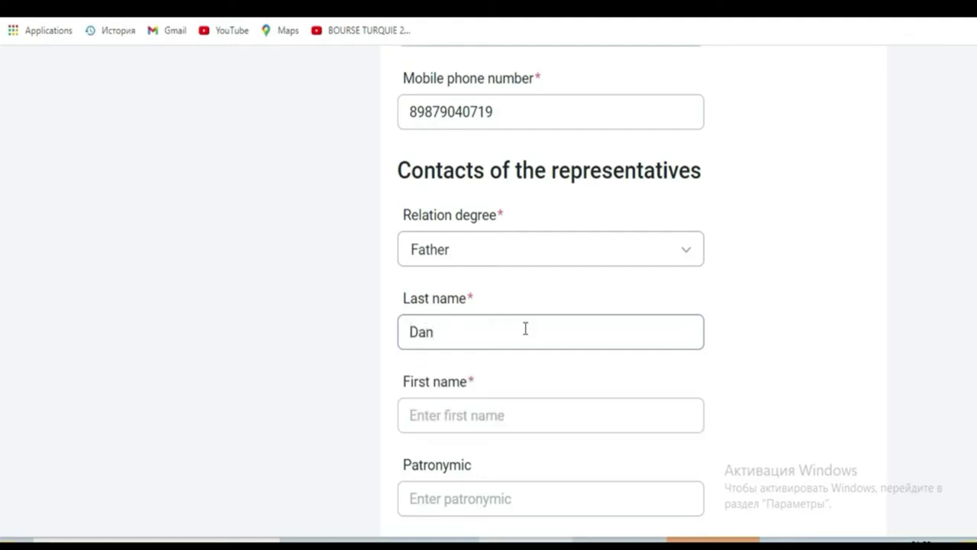
Enter the representative's first name, skipping the optional patronymic
key(Tab)
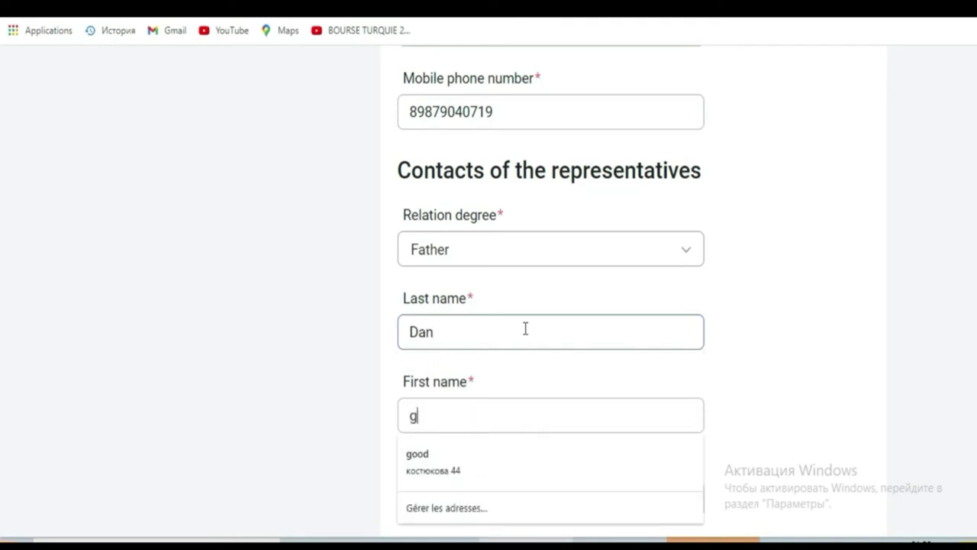
key(Tab)
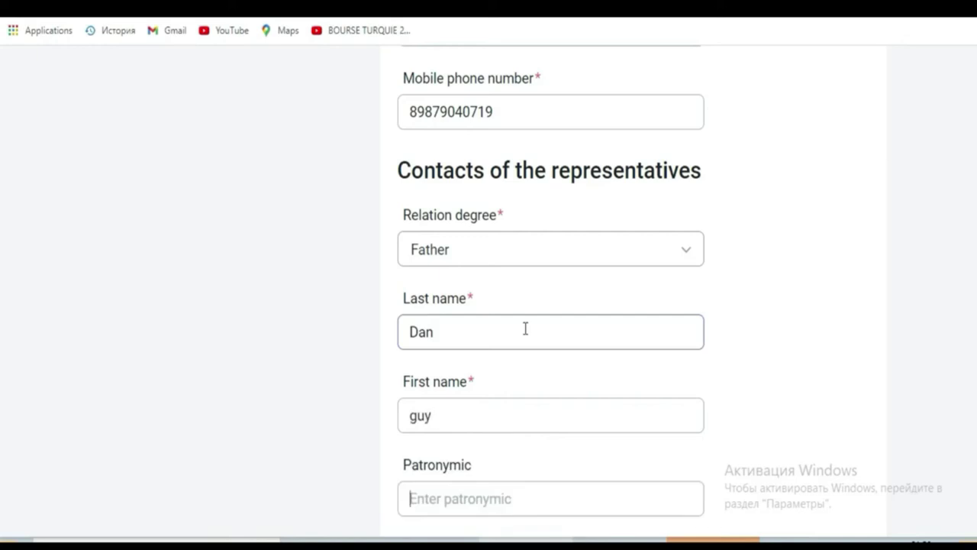
key(Tab)
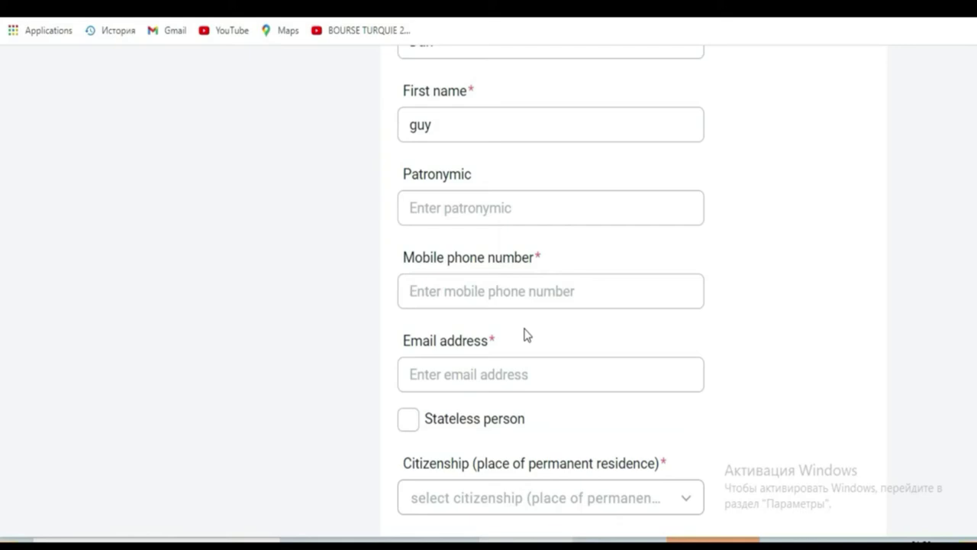
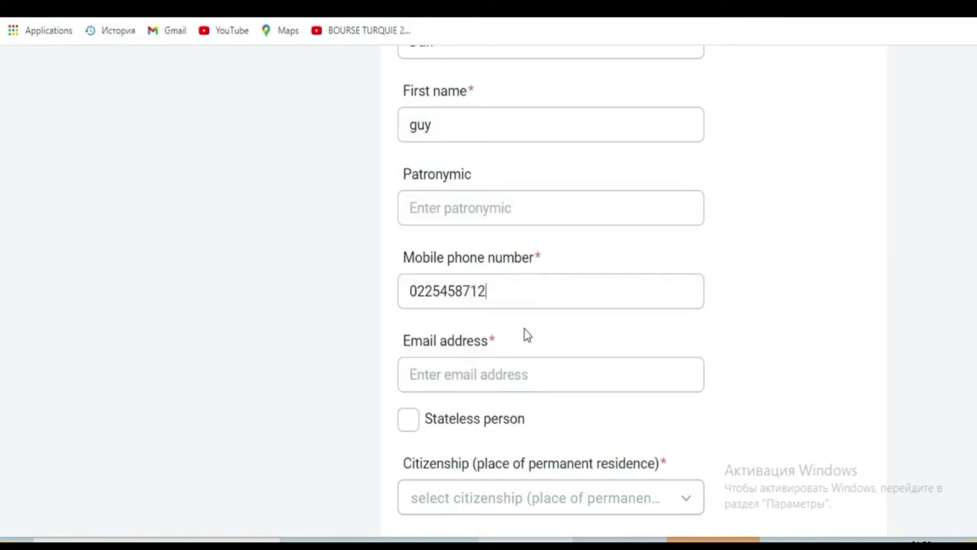
Type the representative's mobile number and e-mail address, ending on the Citizenship field
key(Tab)
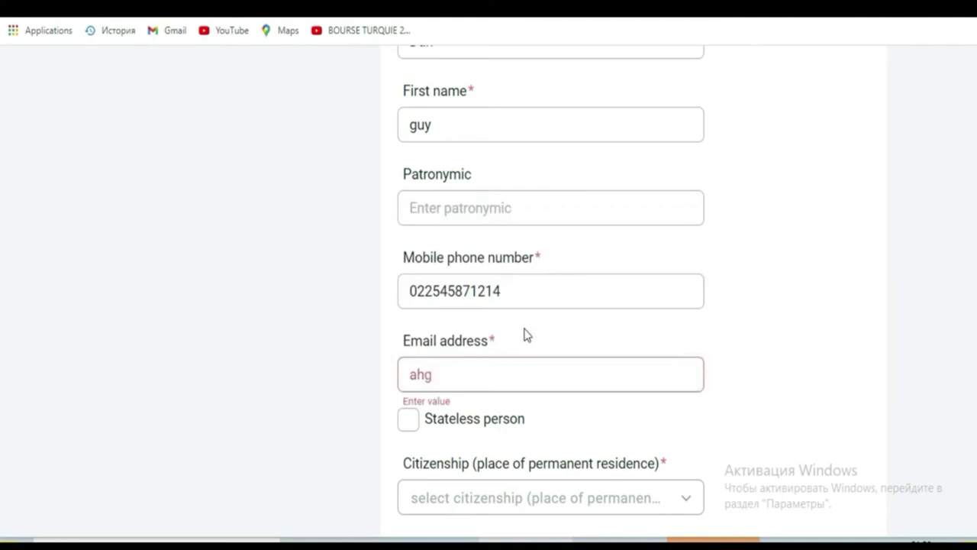
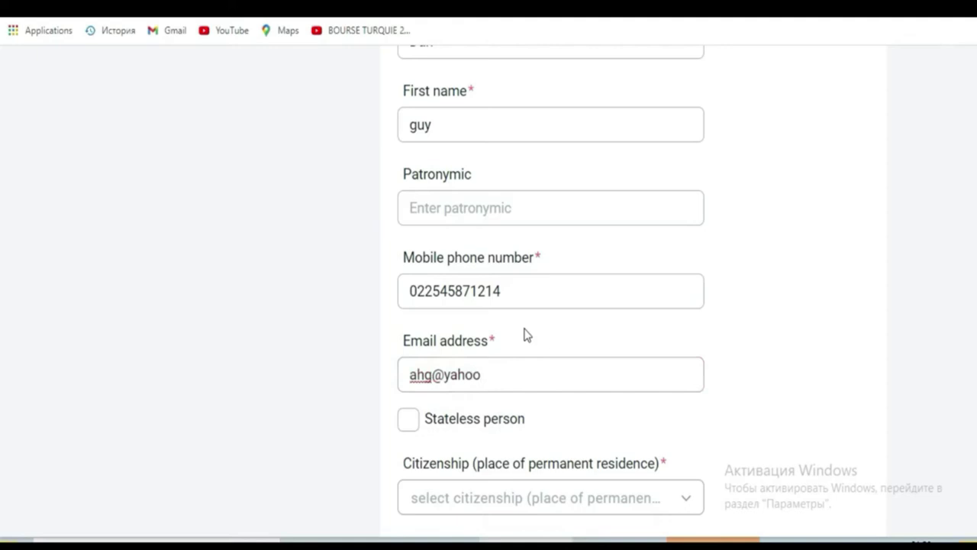
key(Tab)
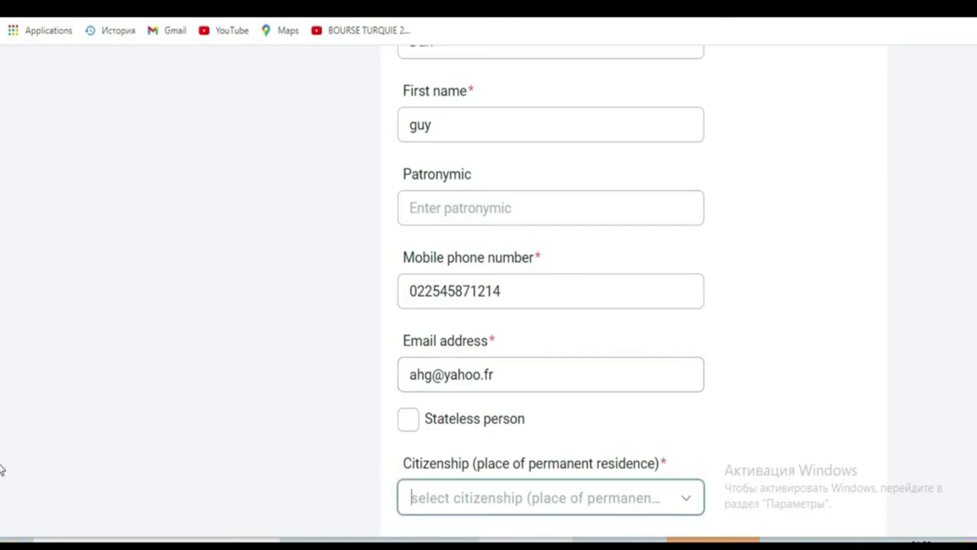
Filter the citizenship list with 'cote' and choose Cote d'Ivoire
scroll(2, 465, down, 3)
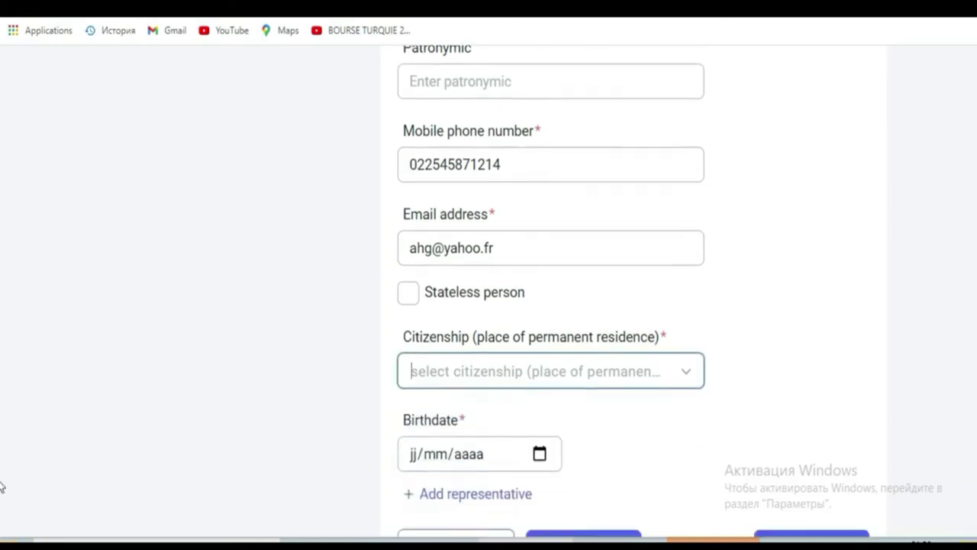
click(553, 333)
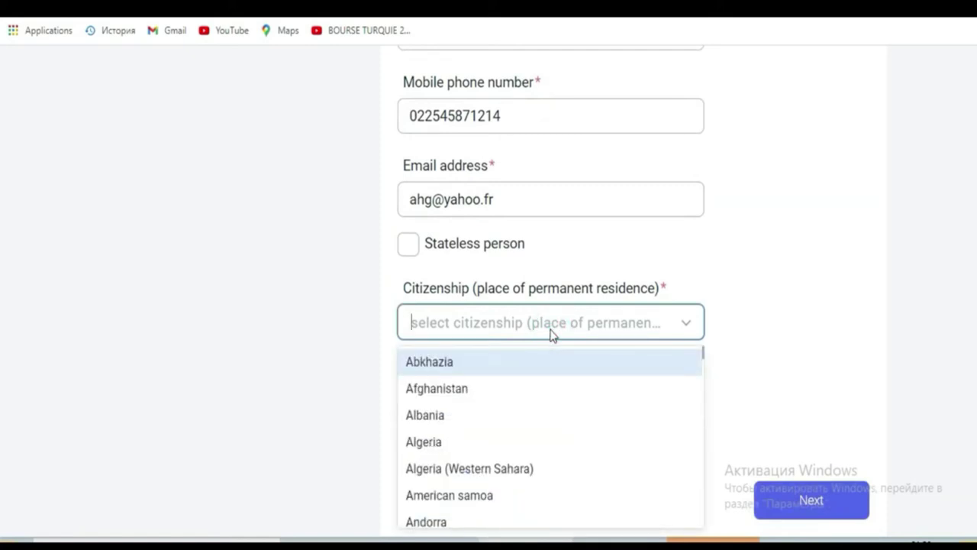
text(c9o)
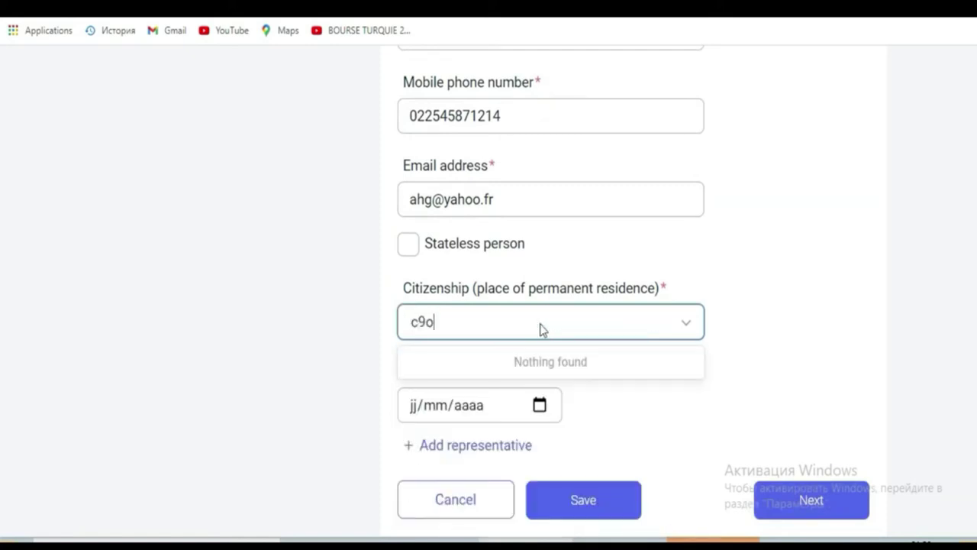
key(BackSpace)
key(BackSpace)
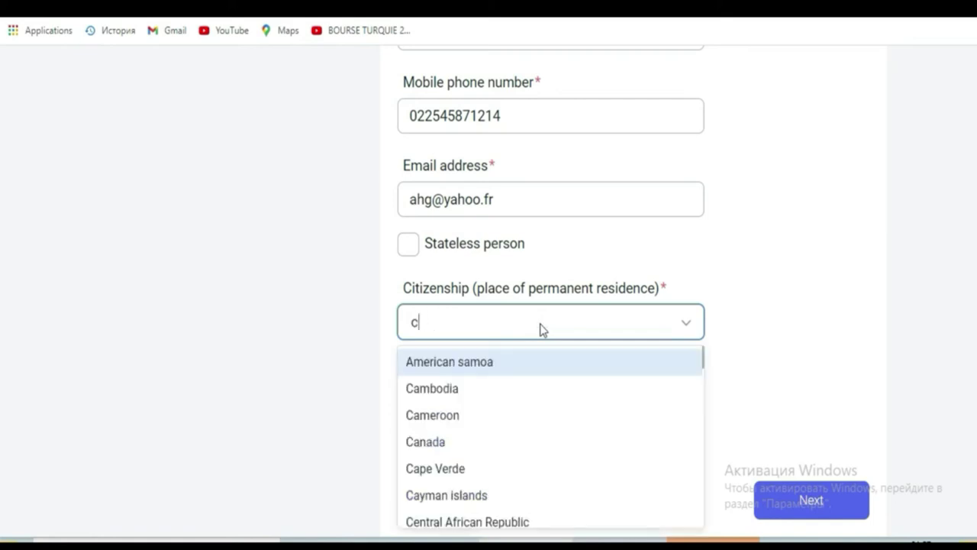
text(ote)
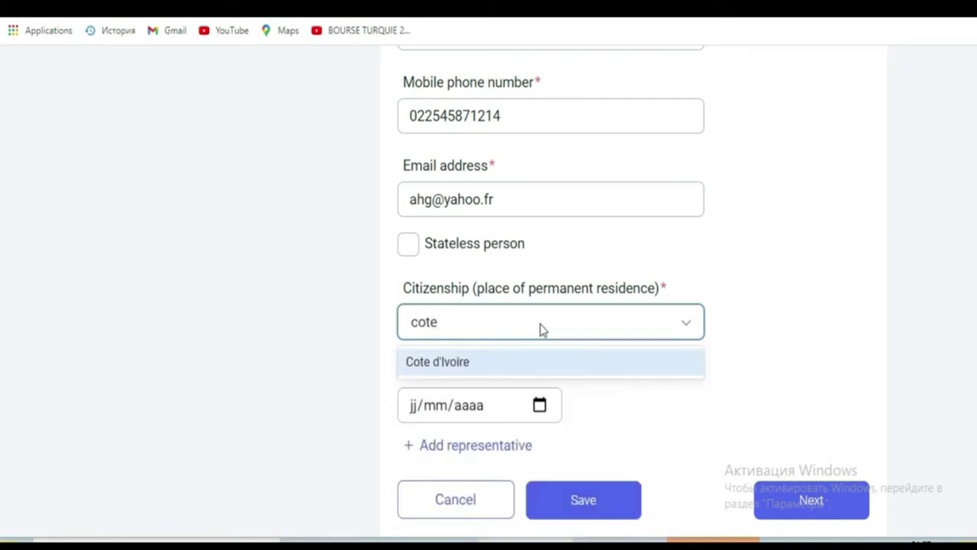
click(539, 369)
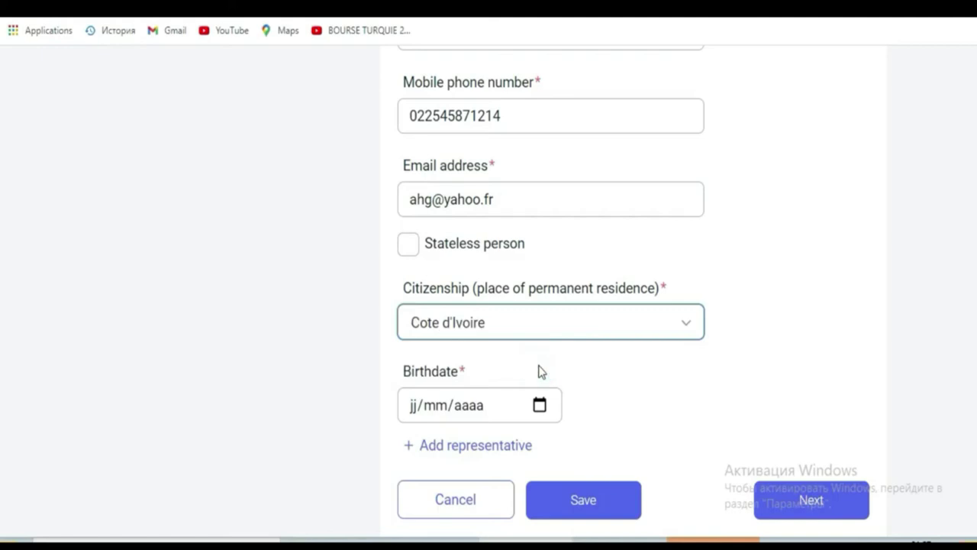
click(415, 406)
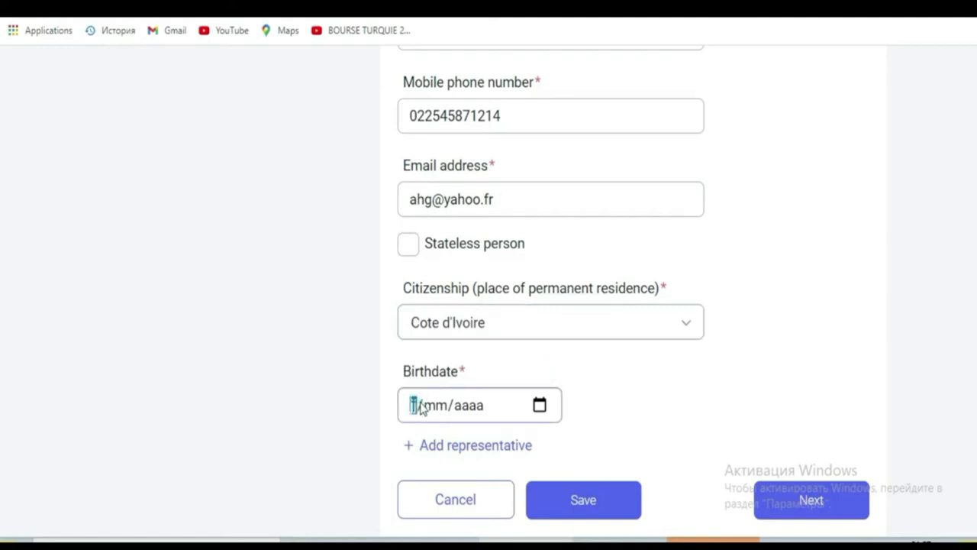
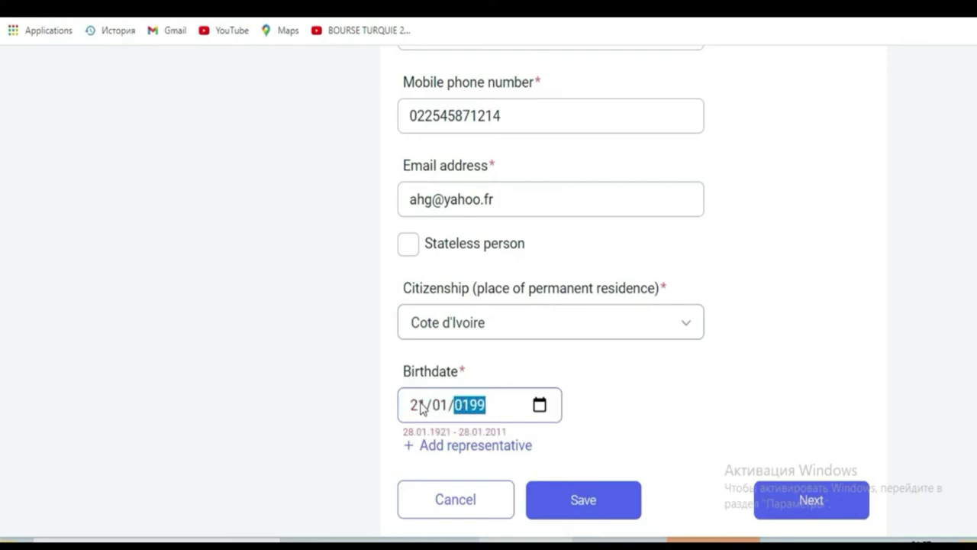
key(BackSpace)
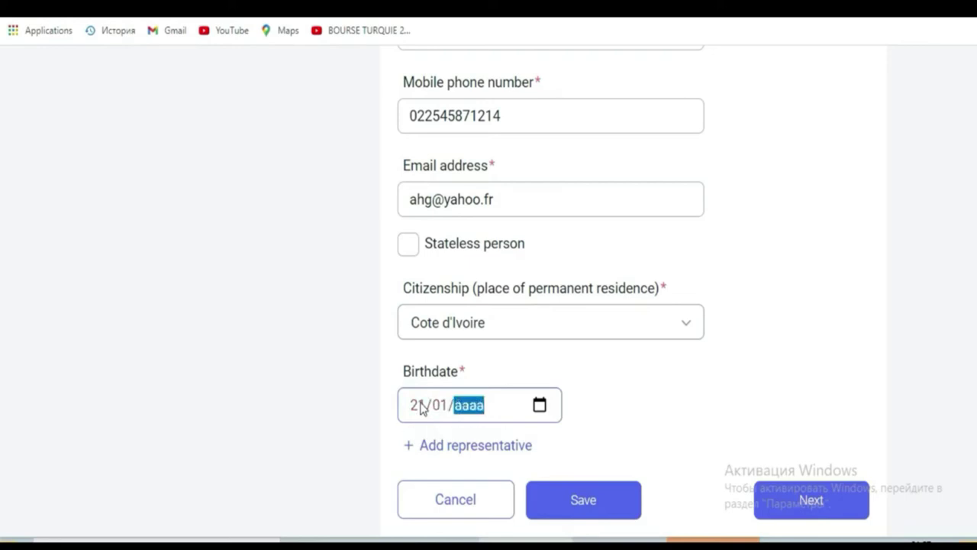
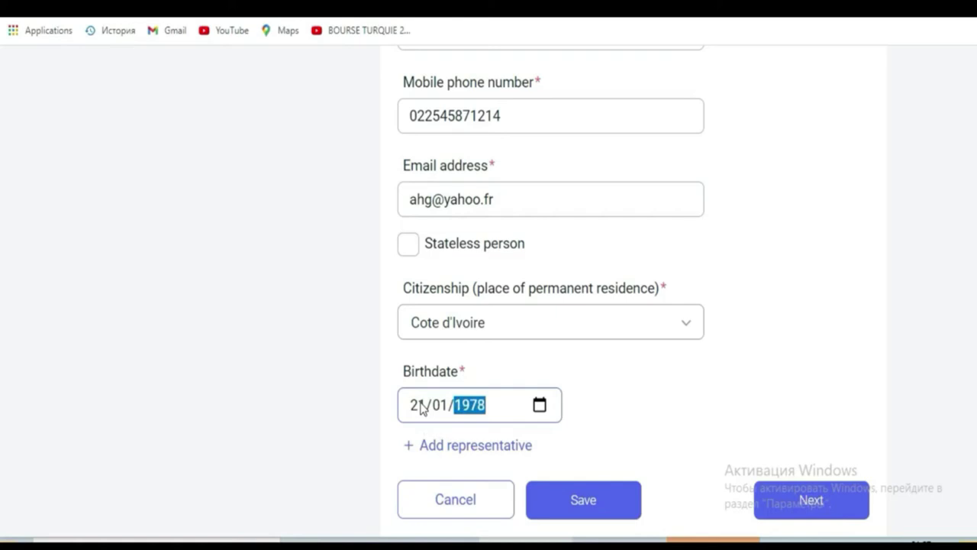
key(BackSpace)
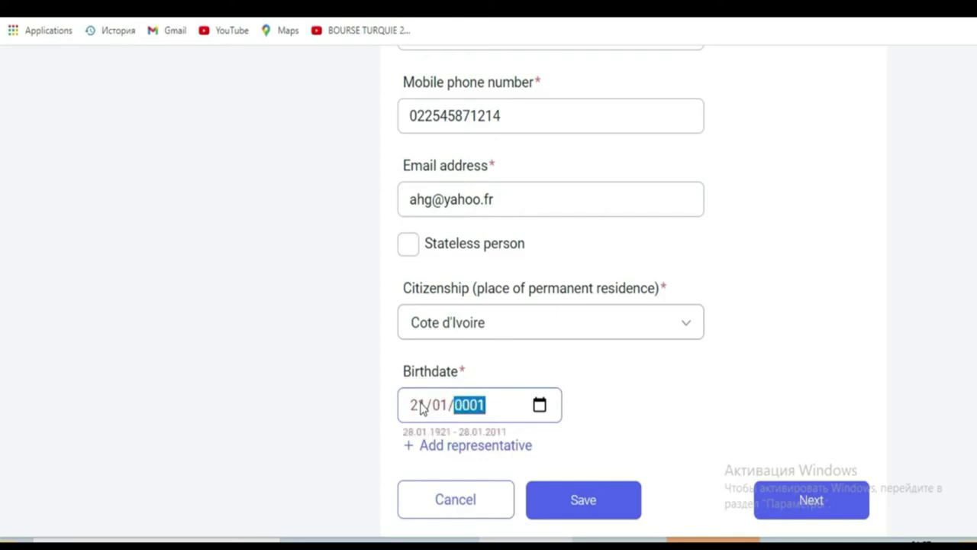
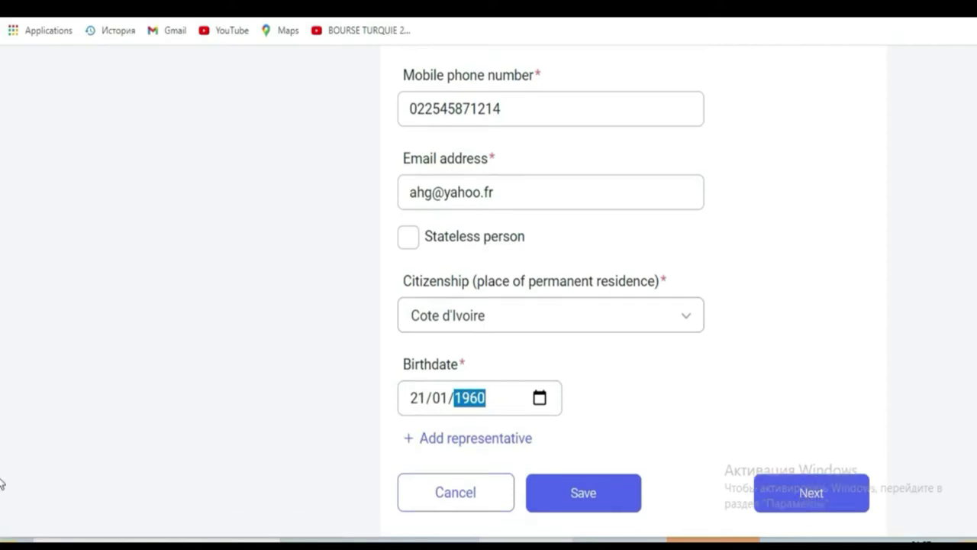
scroll(1, 479, down, 2)
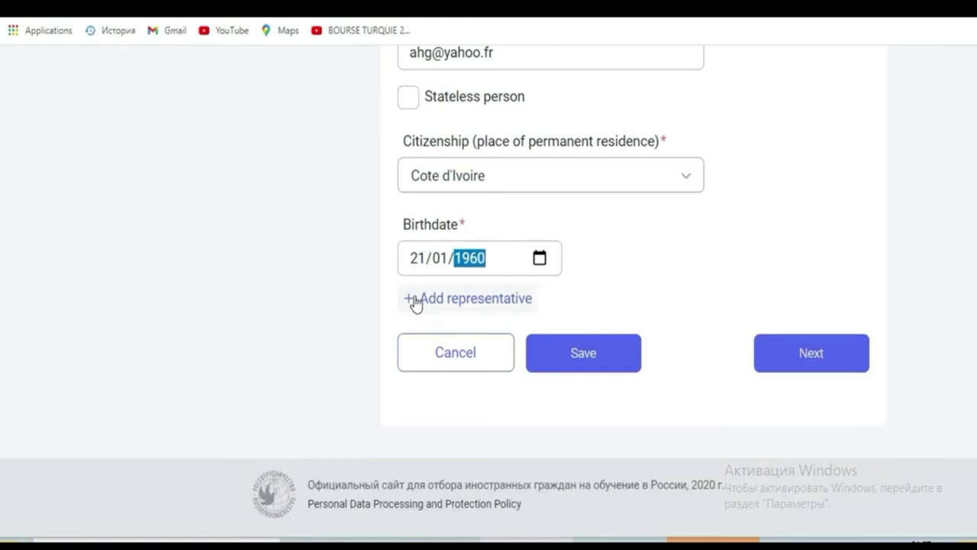
Save the representative's details and review them in the read-only summary
click(586, 363)
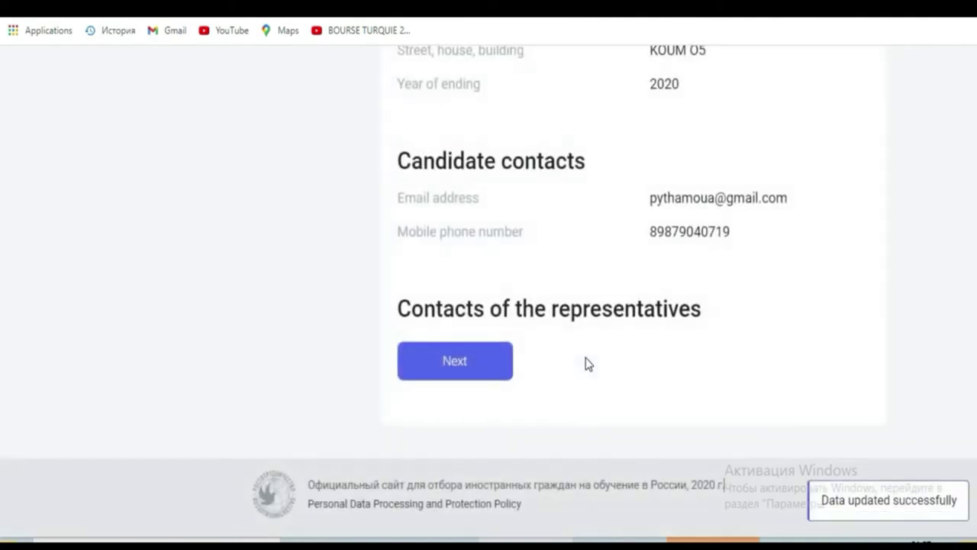
click(484, 373)
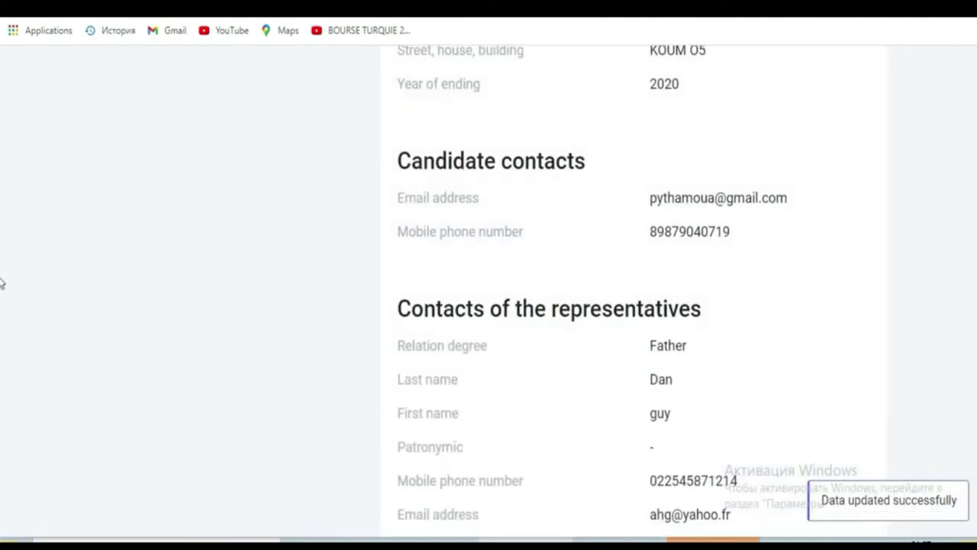
scroll(2, 462, down, 4)
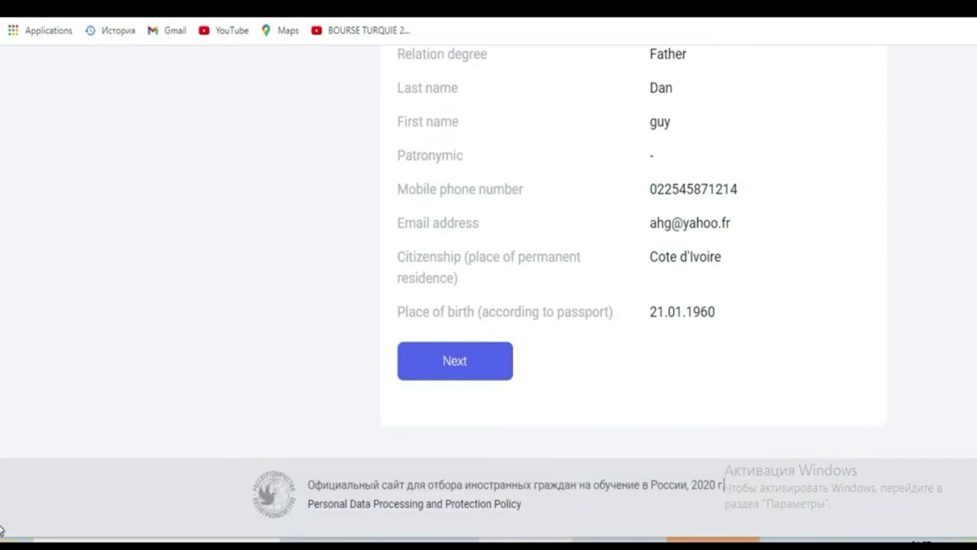
Advance to Other data, then return to the Statement's top and reopen it for editing
click(443, 371)
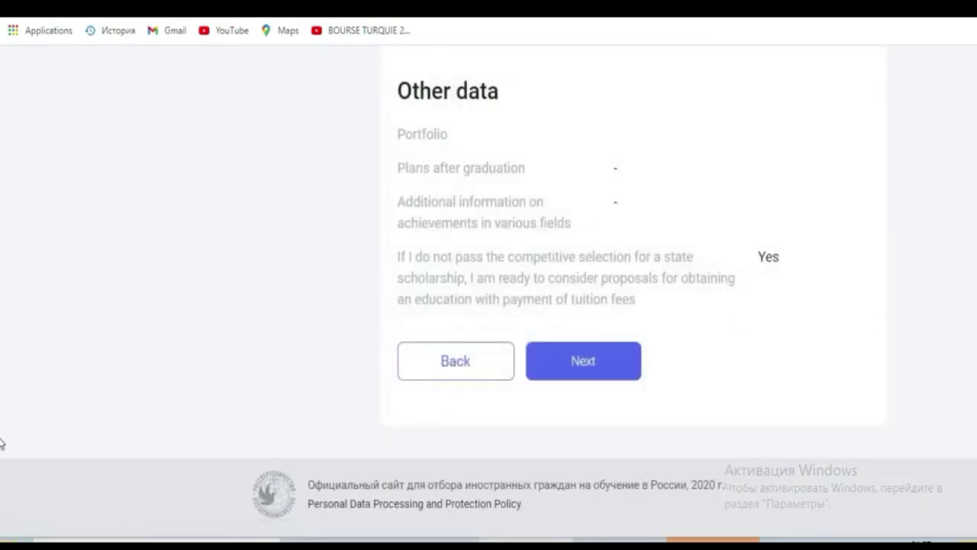
scroll(1, 439, up, 5)
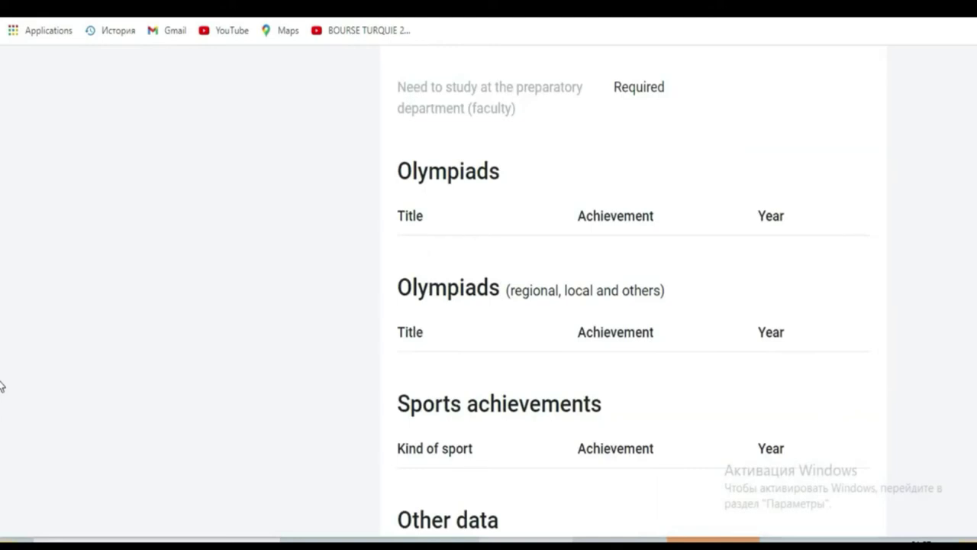
scroll(2, 246, up, 5)
scroll(2, 246, up, 8)
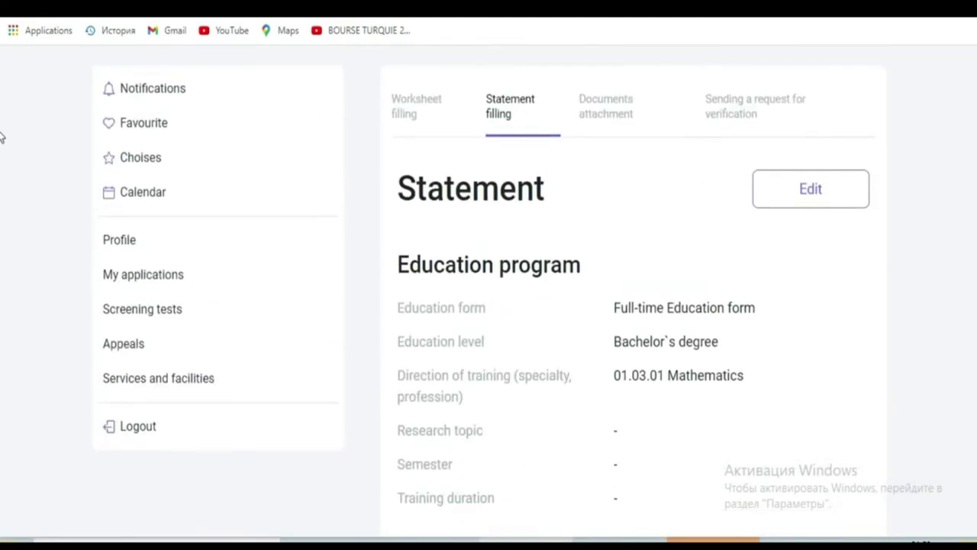
click(809, 203)
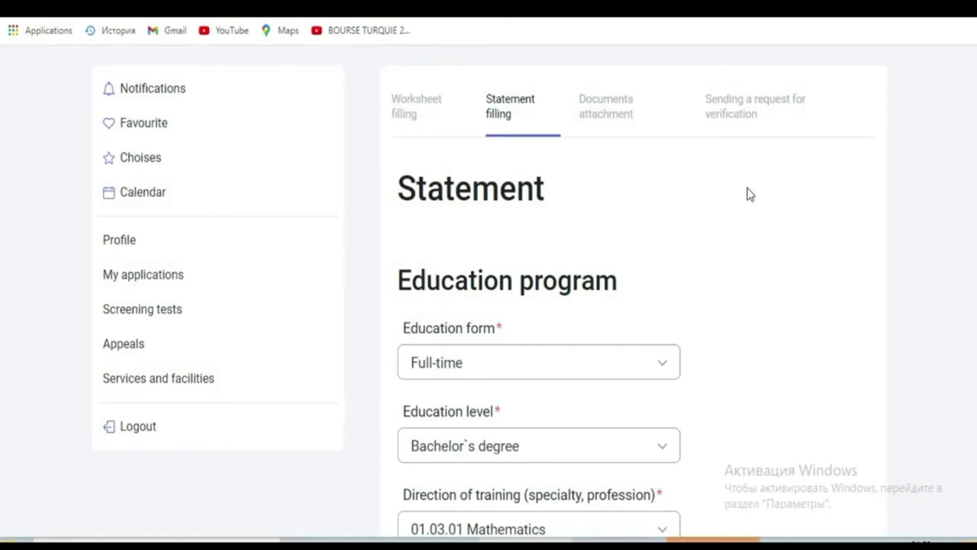
Keep Full-time form, Bachelor`s degree level and 01.03.01 Mathematics in the Education program
scroll(1, 141, down, 2)
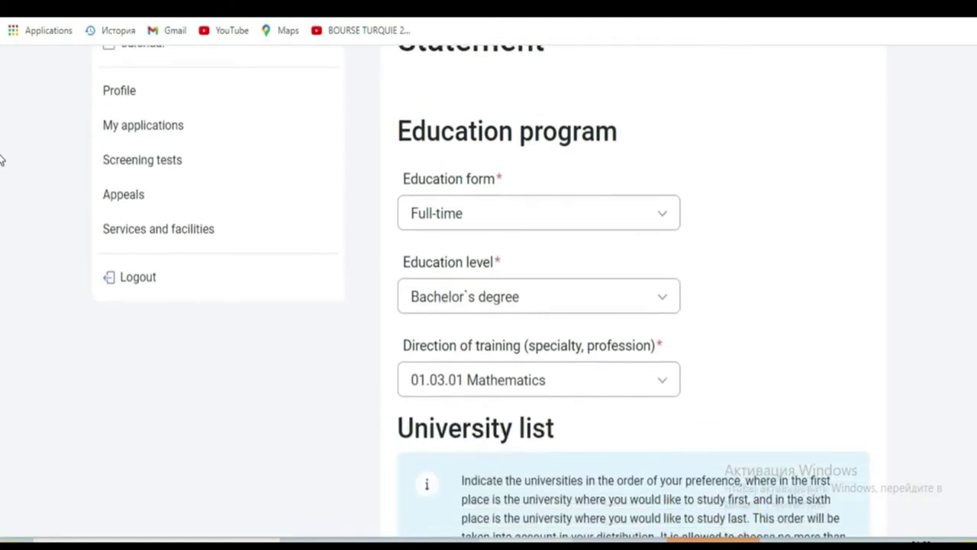
click(498, 213)
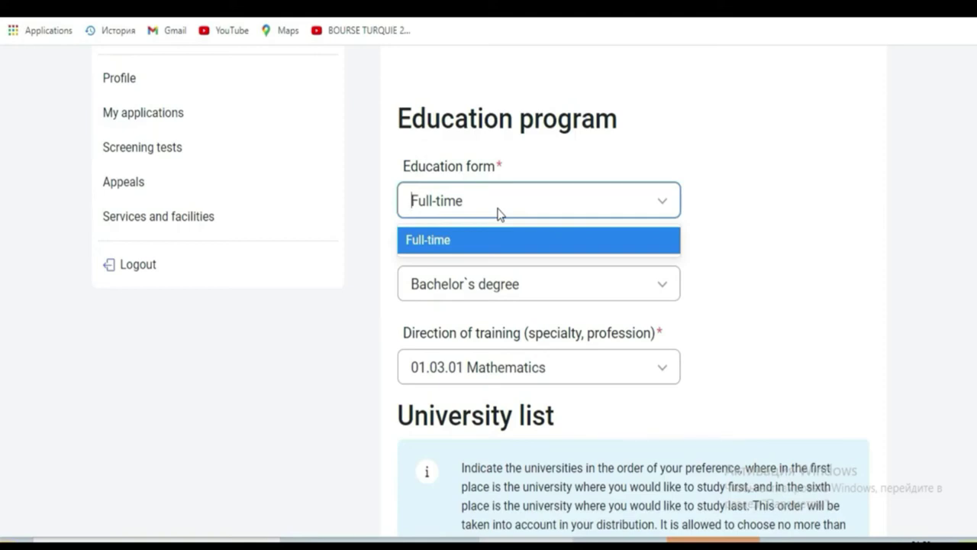
click(497, 211)
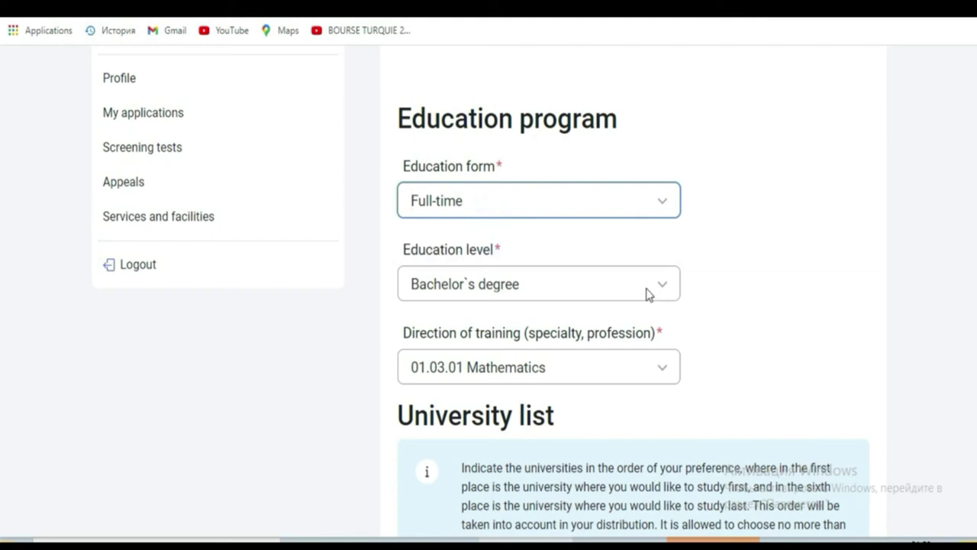
click(647, 294)
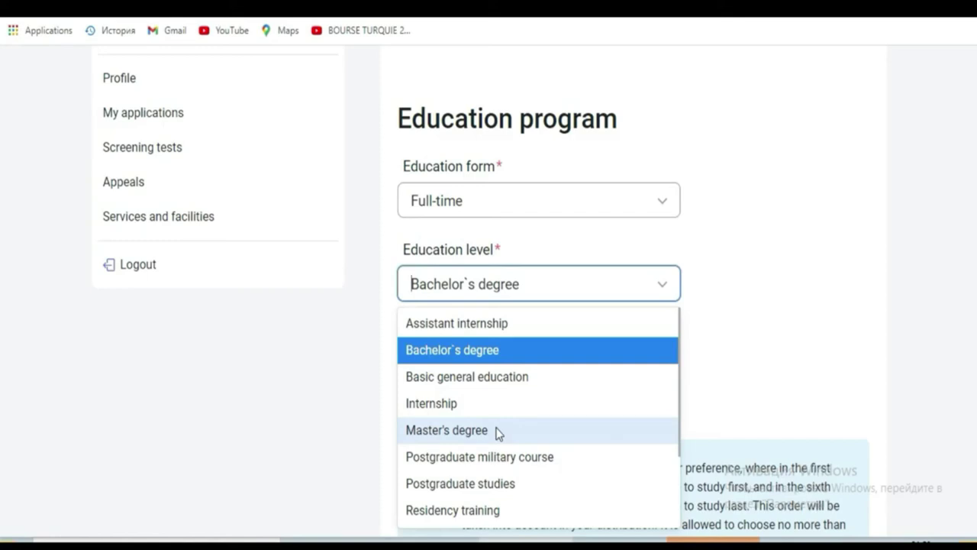
click(540, 288)
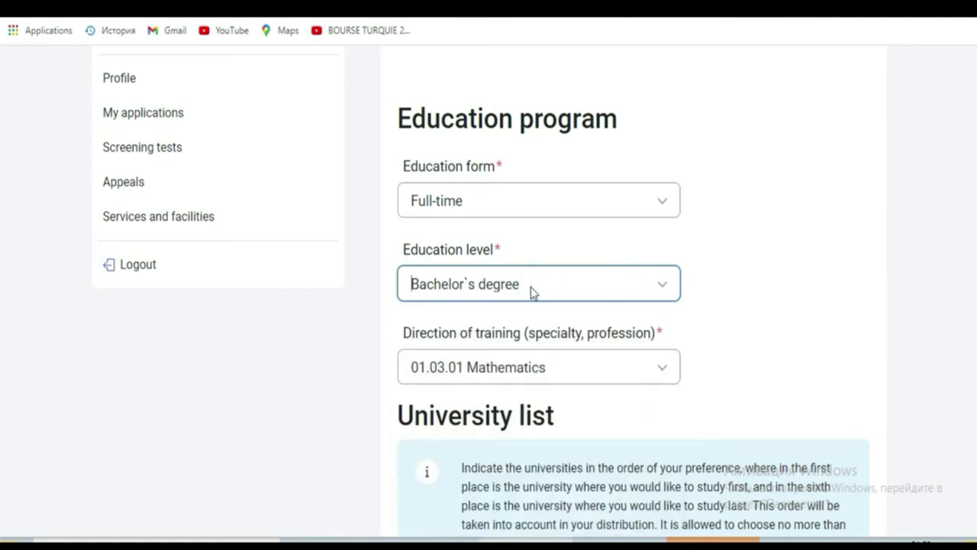
click(530, 287)
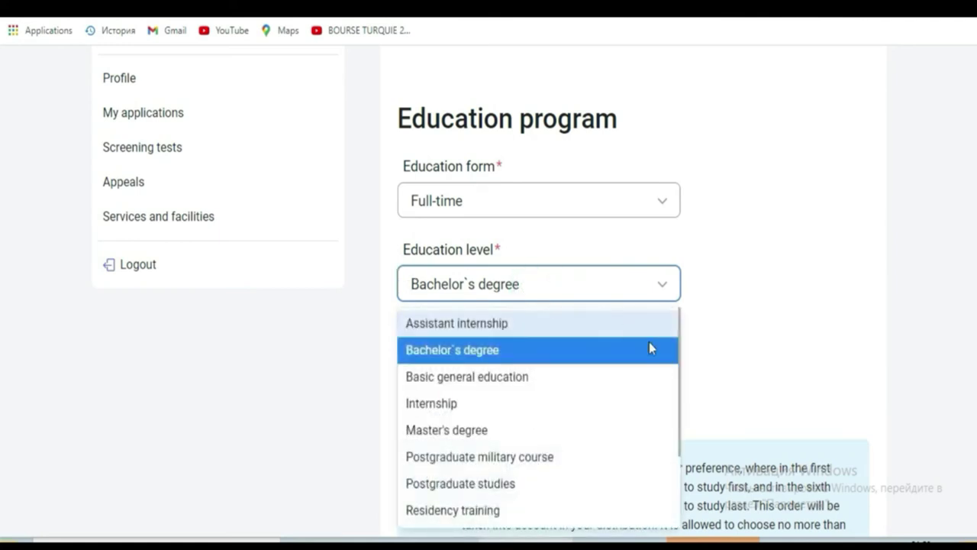
click(825, 372)
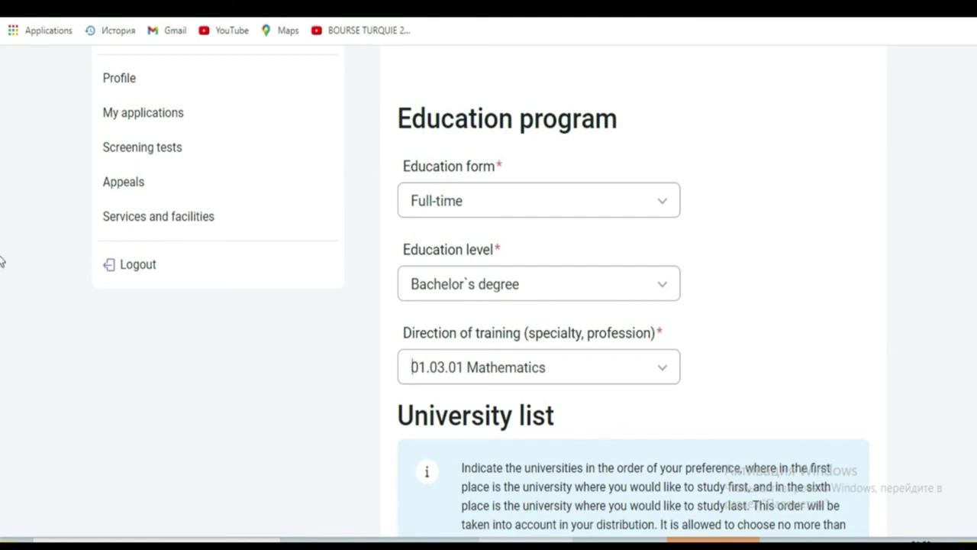
Select the blue University list info box text explaining the ranking rules
scroll(2, 189, down, 1)
scroll(2, 189, down, 6)
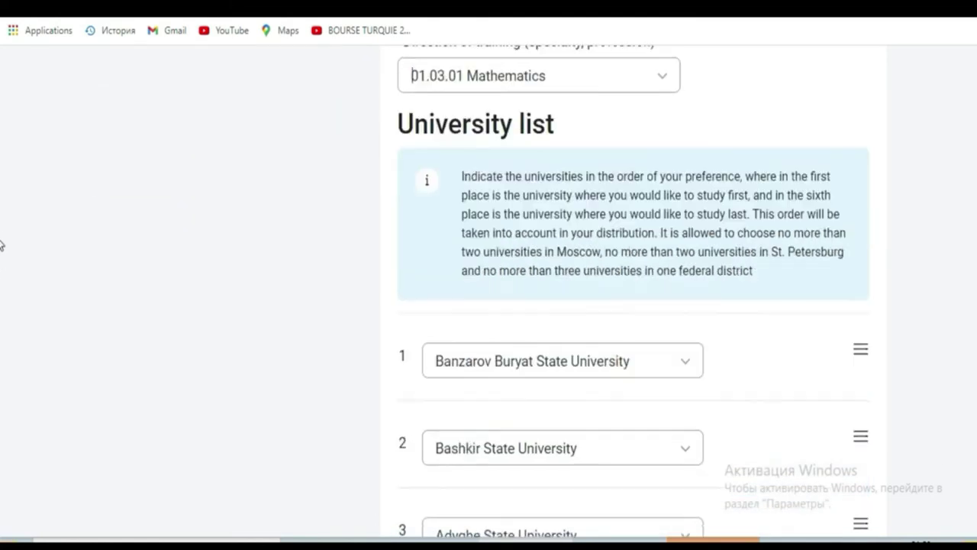
scroll(2, 260, up, 1)
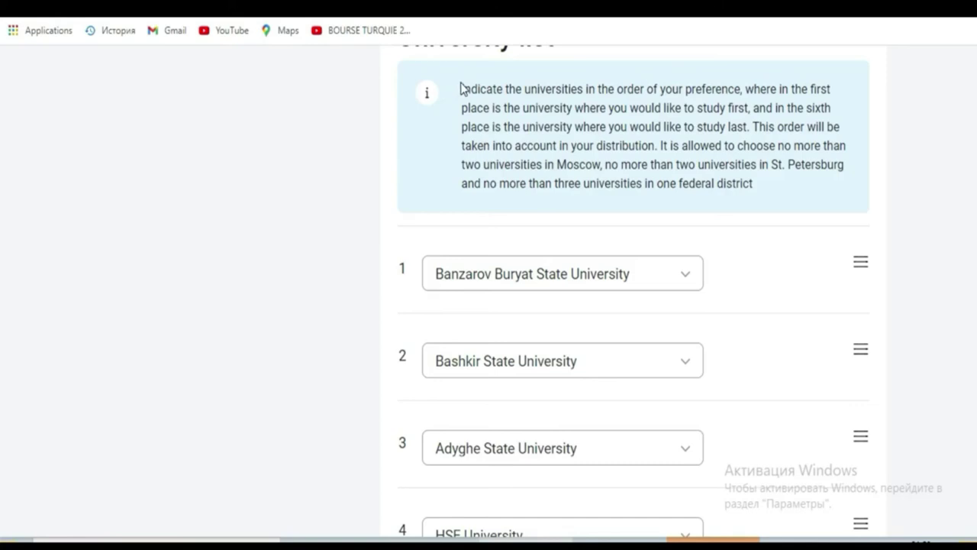
drag(462, 88, 754, 188)
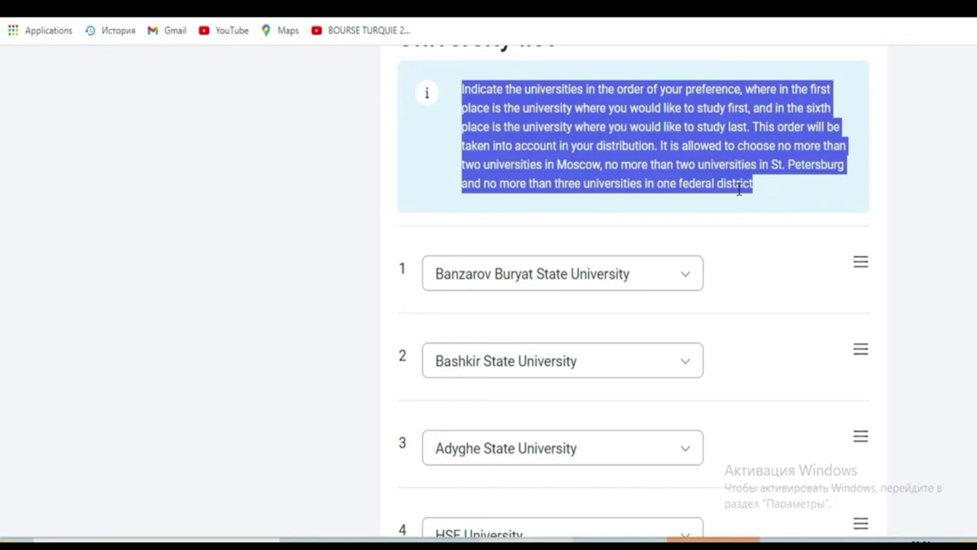
click(687, 279)
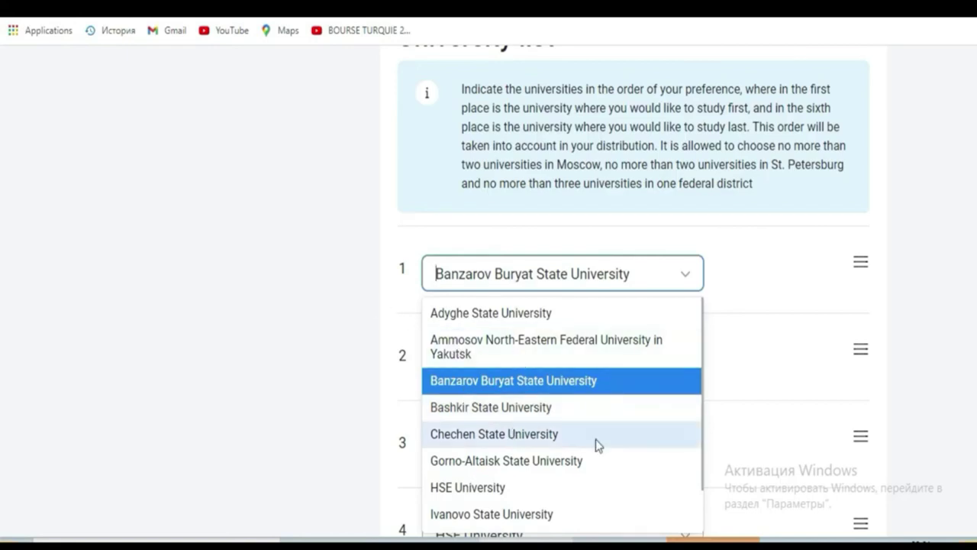
click(662, 274)
click(608, 374)
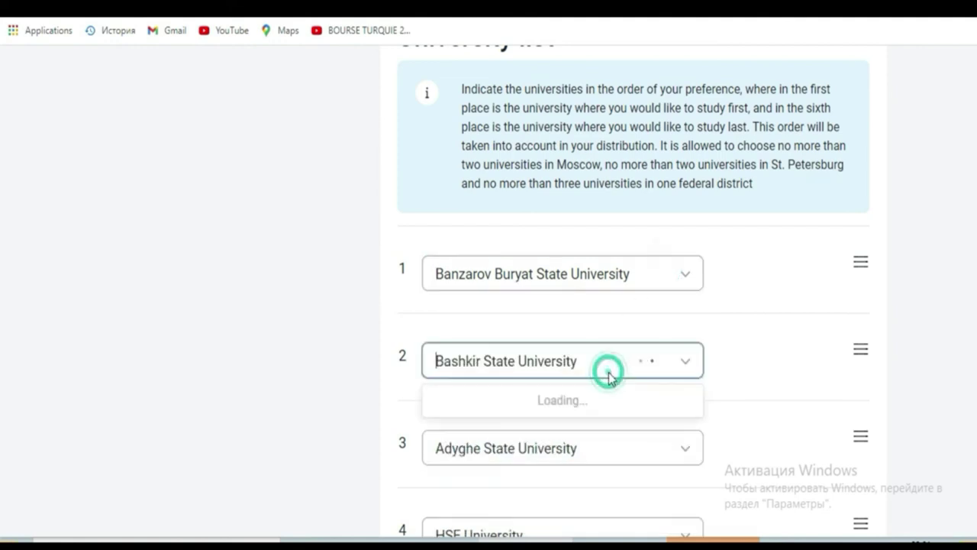
click(741, 417)
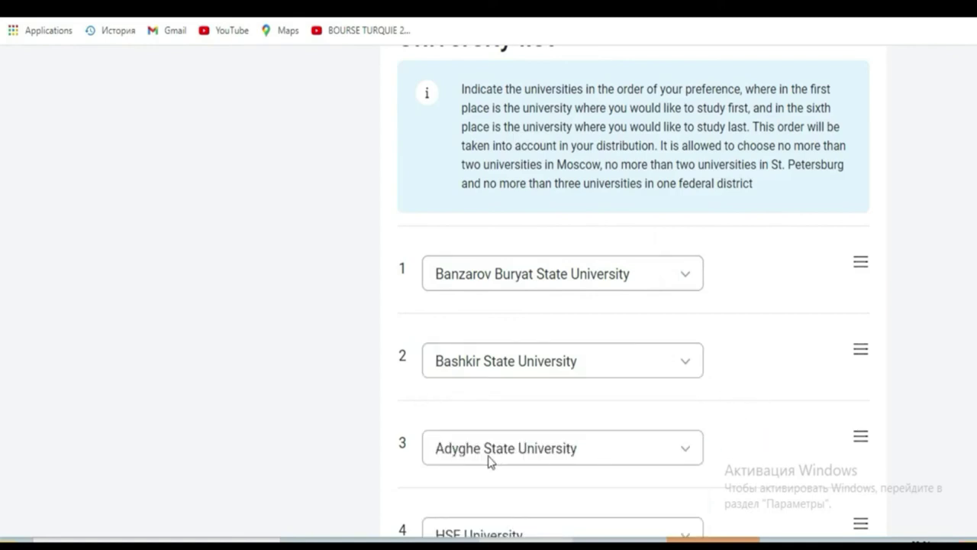
scroll(2, 290, down, 3)
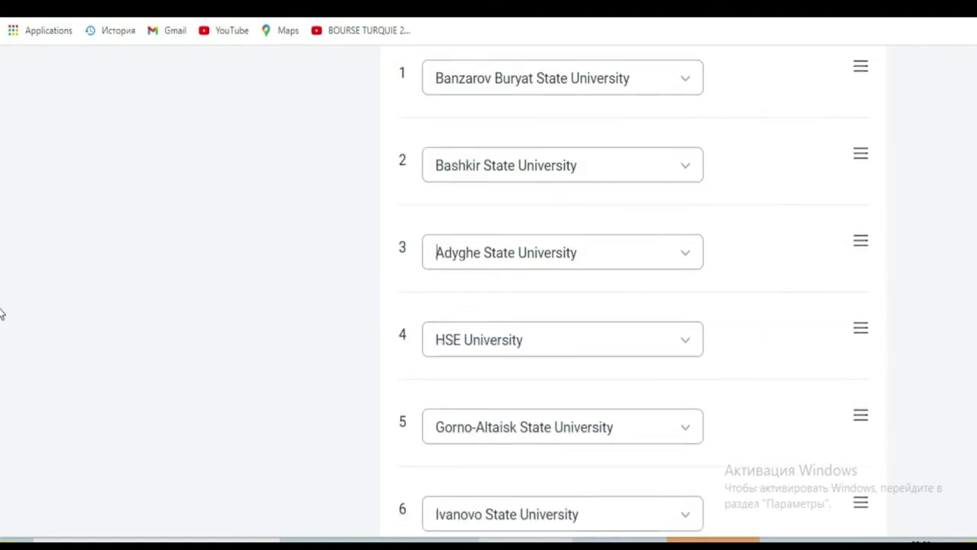
scroll(1, 314, down, 3)
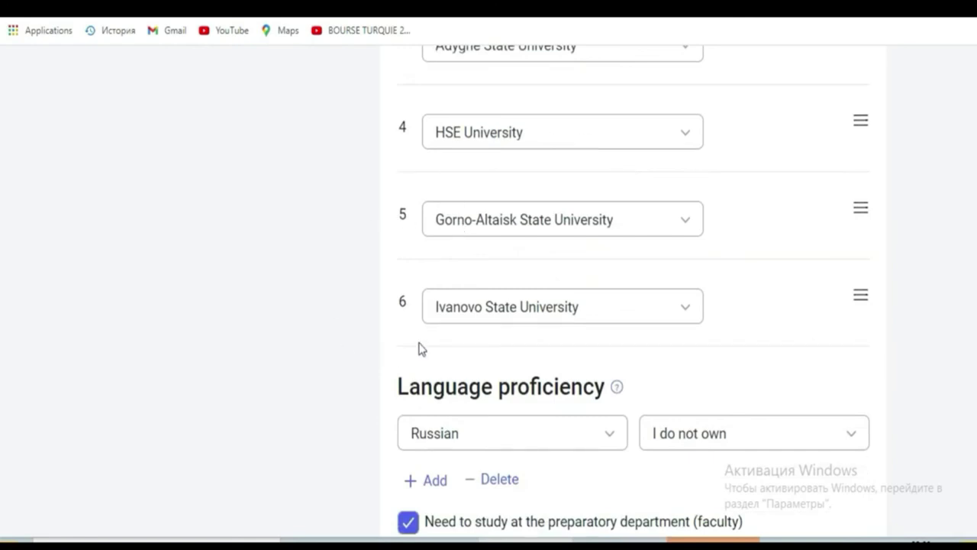
click(666, 308)
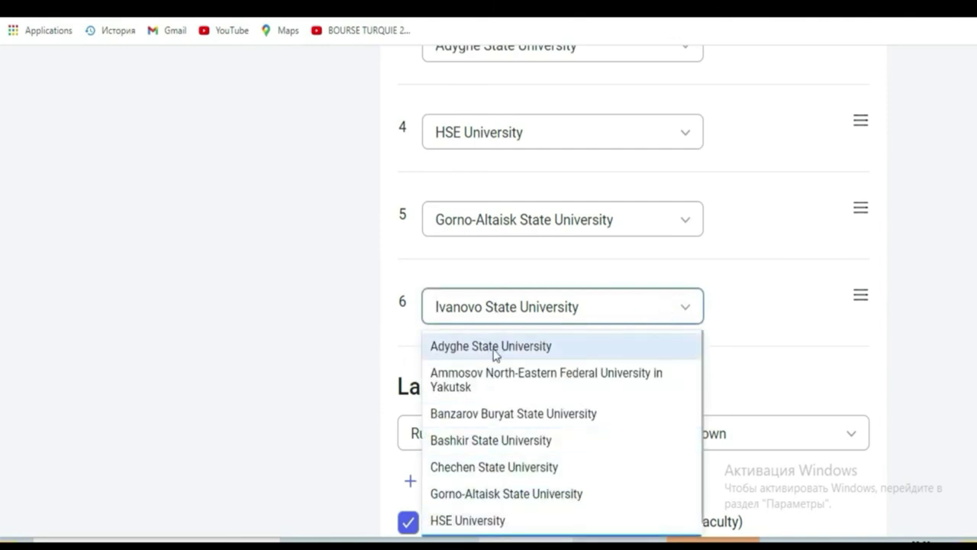
click(473, 314)
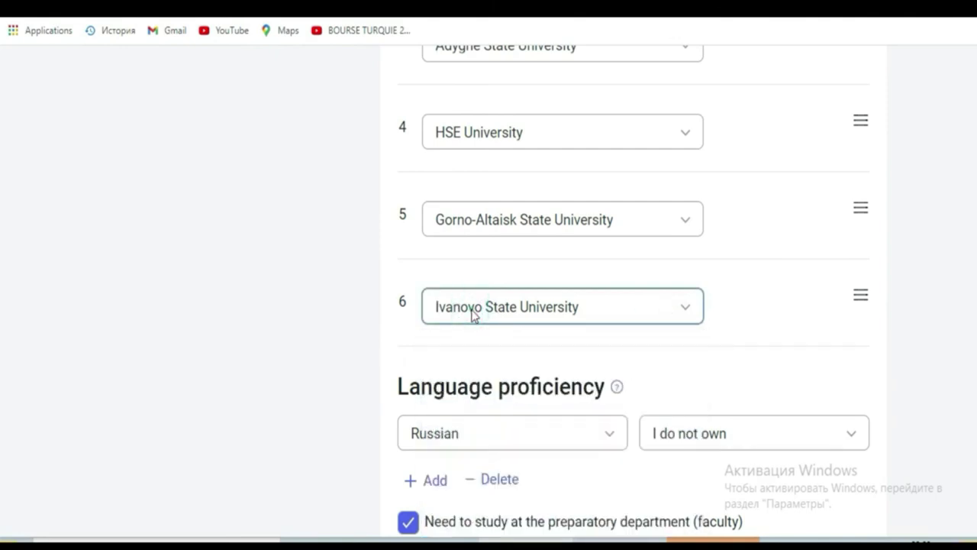
scroll(1, 345, down, 3)
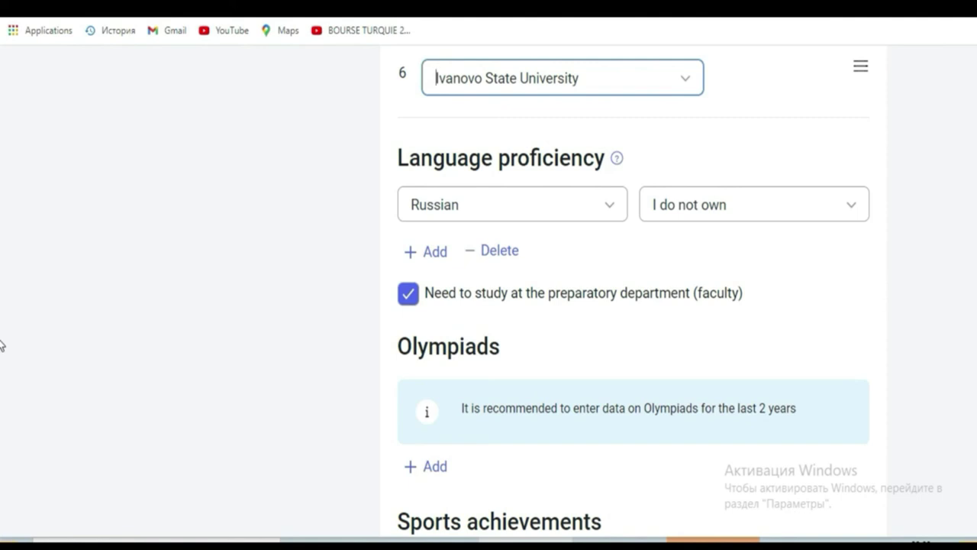
click(853, 213)
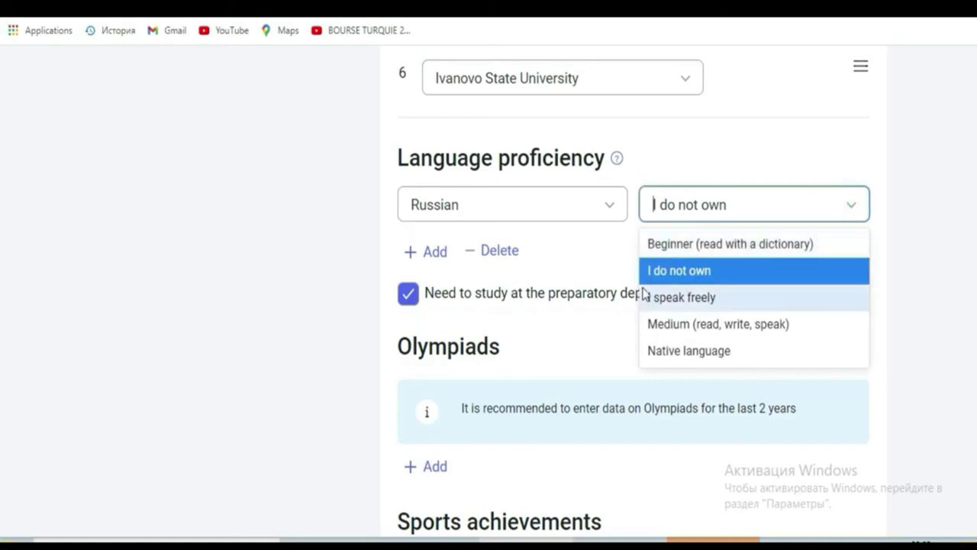
click(664, 281)
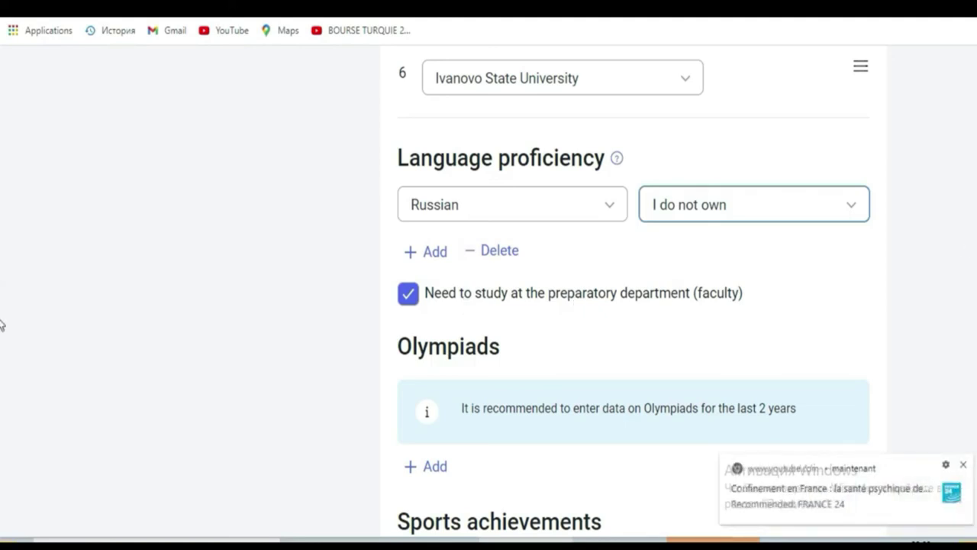
scroll(1, 344, down, 1)
scroll(1, 348, down, 1)
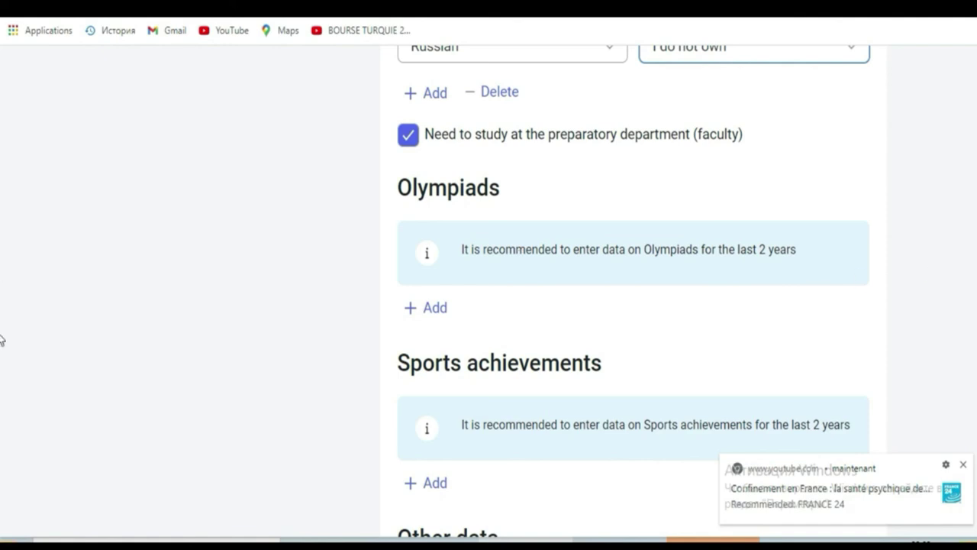
scroll(2, 339, down, 5)
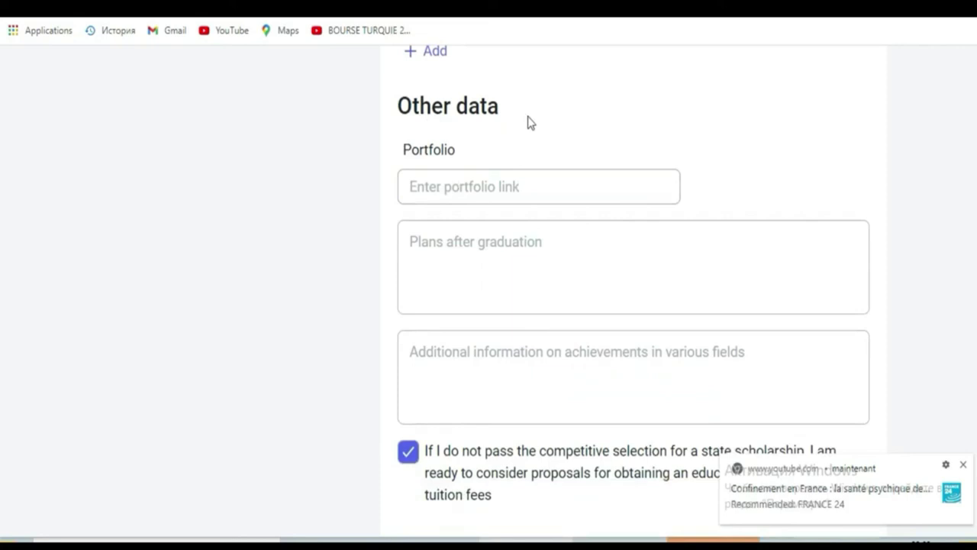
click(523, 185)
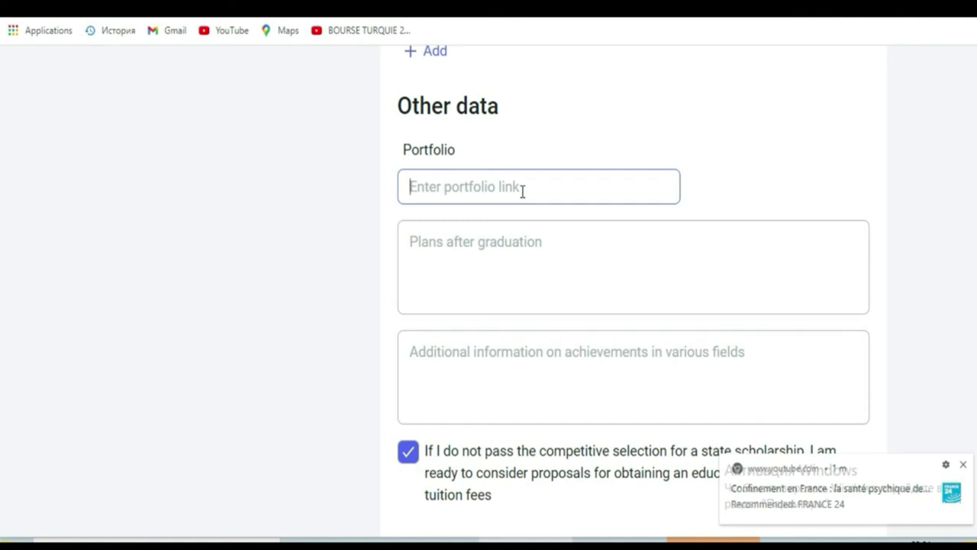
click(516, 214)
click(508, 250)
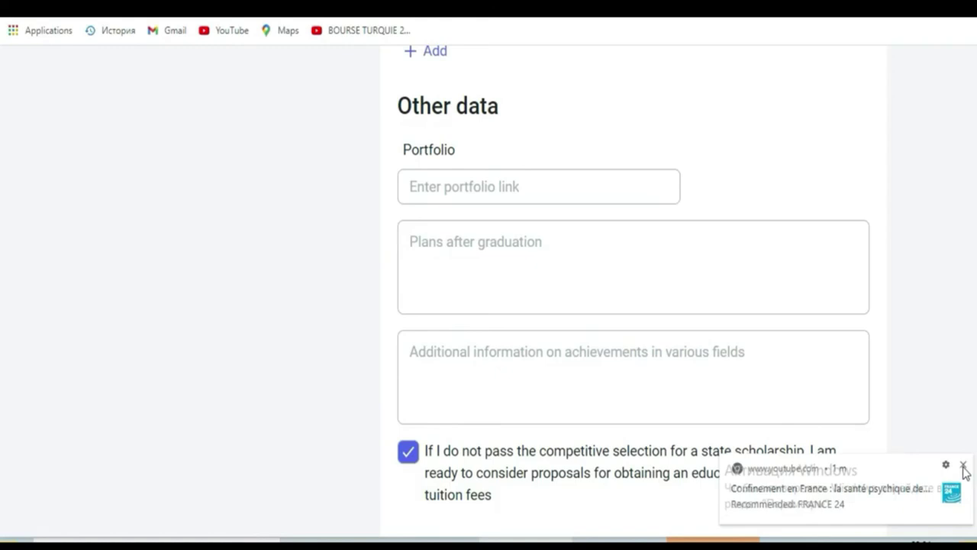
Close the YouTube video notification toast and check the form's bottom buttons
click(965, 465)
scroll(1, 462, down, 2)
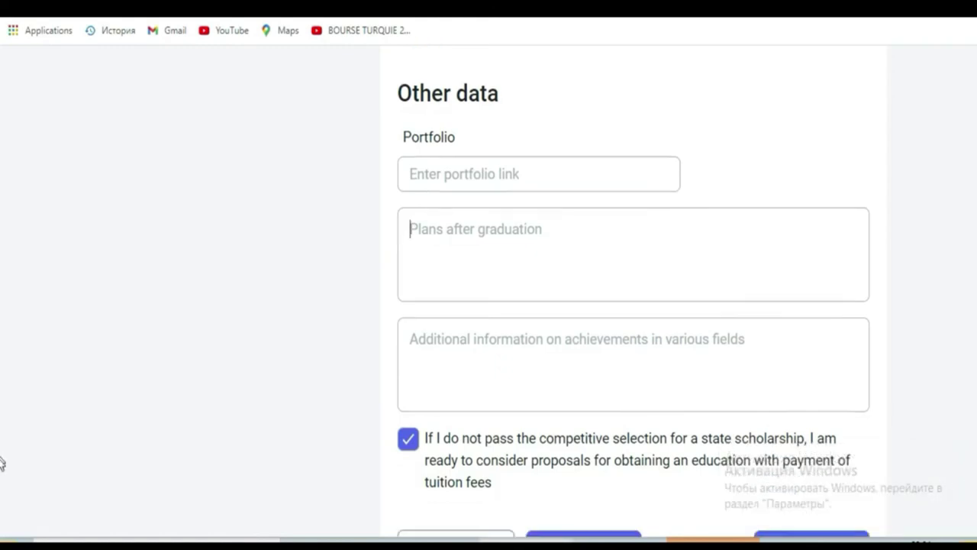
scroll(2, 483, up, 1)
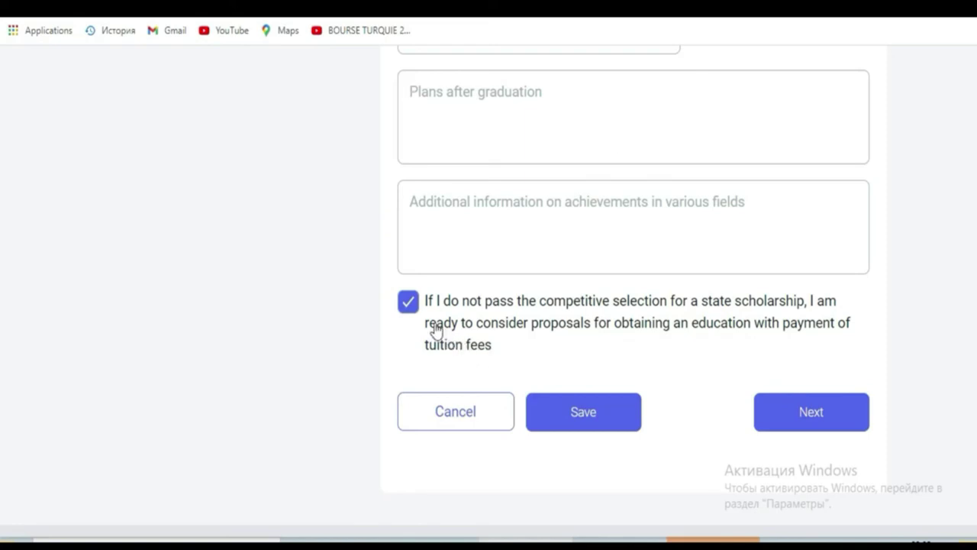
Toggle the paid-tuition consideration checkbox several times, finally leaving it unchecked
click(408, 304)
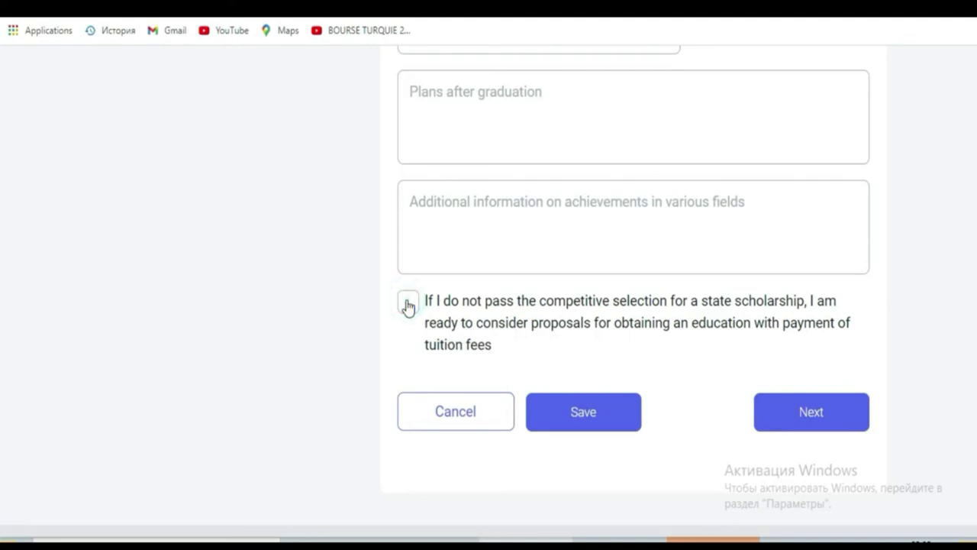
click(407, 304)
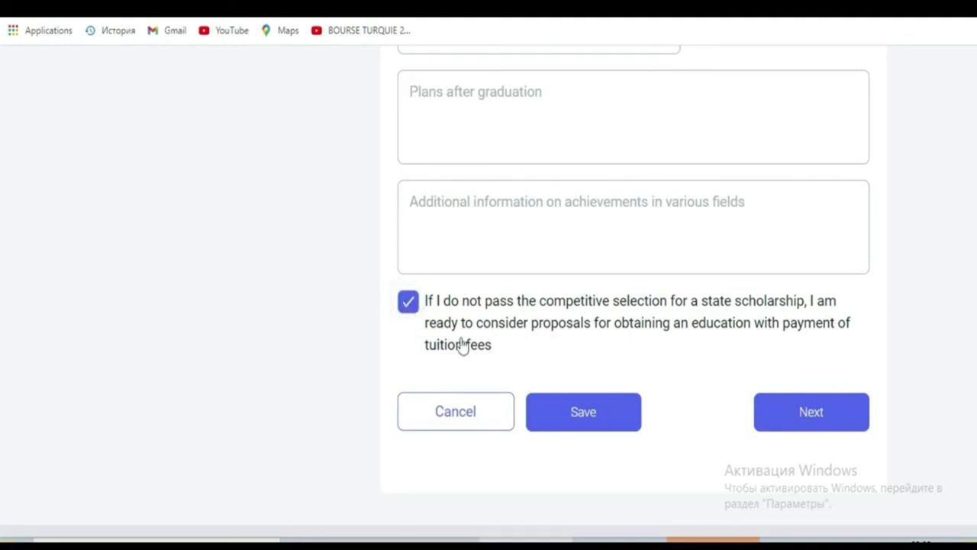
click(408, 304)
click(407, 304)
click(409, 313)
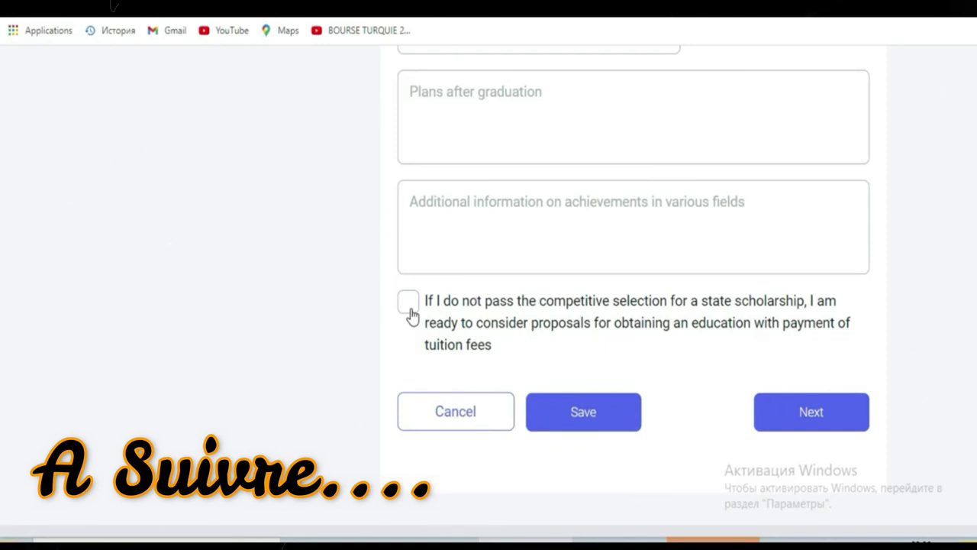
Save the Statement and bring up the Documents step's first-stage upload list
click(846, 424)
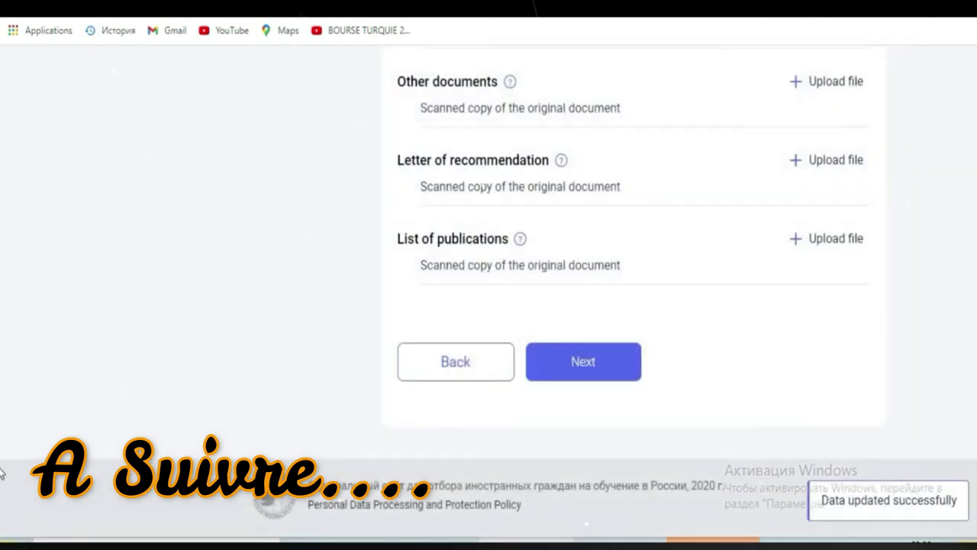
scroll(1, 427, up, 9)
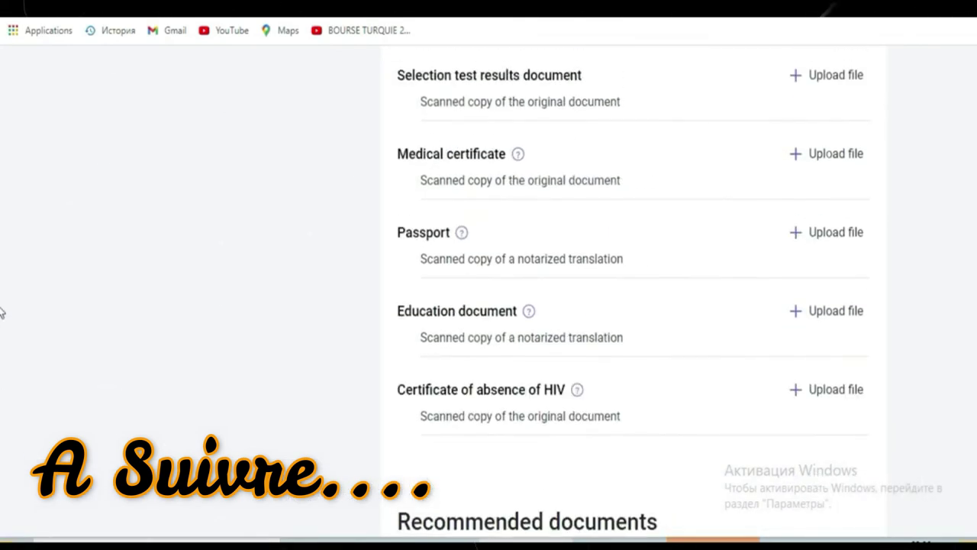
scroll(2, 312, up, 5)
scroll(1, 196, up, 1)
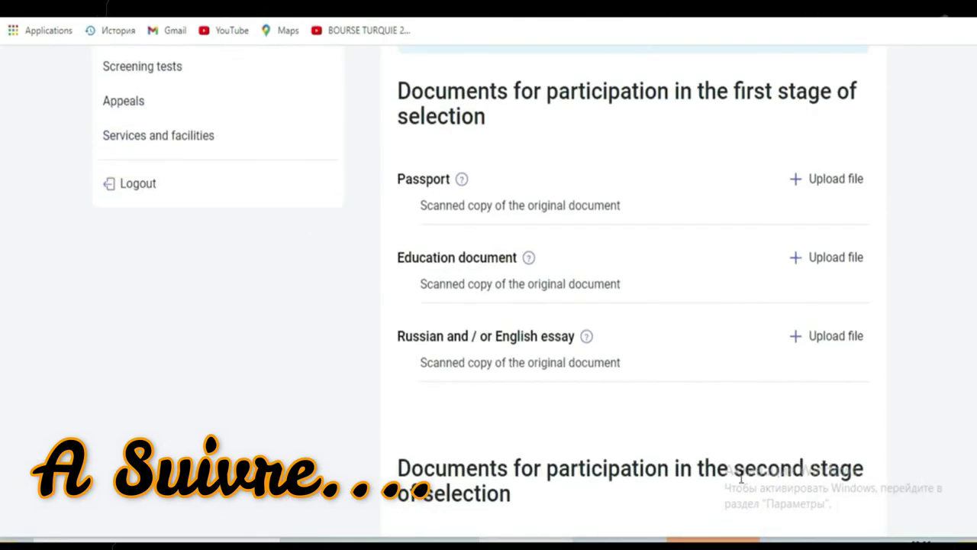